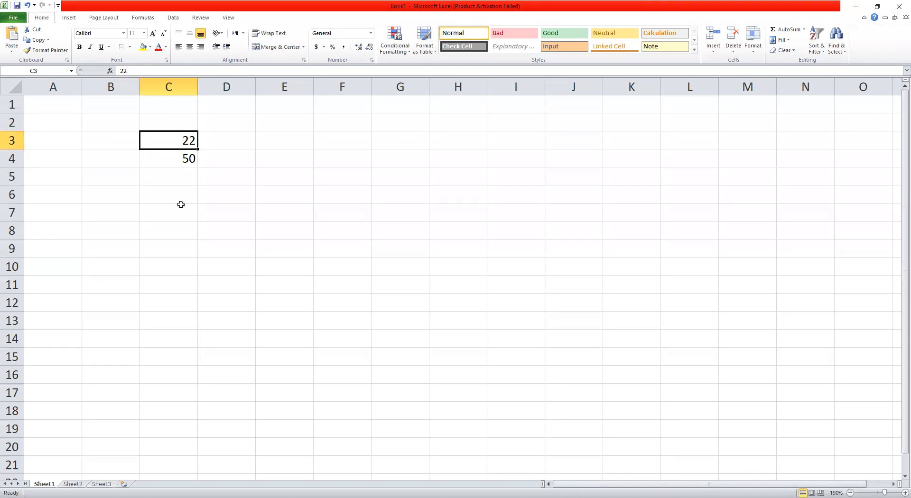
Step: Highlight column C together with row 3 to show how they identify cell C3
left_click(210, 208)
left_click(170, 87)
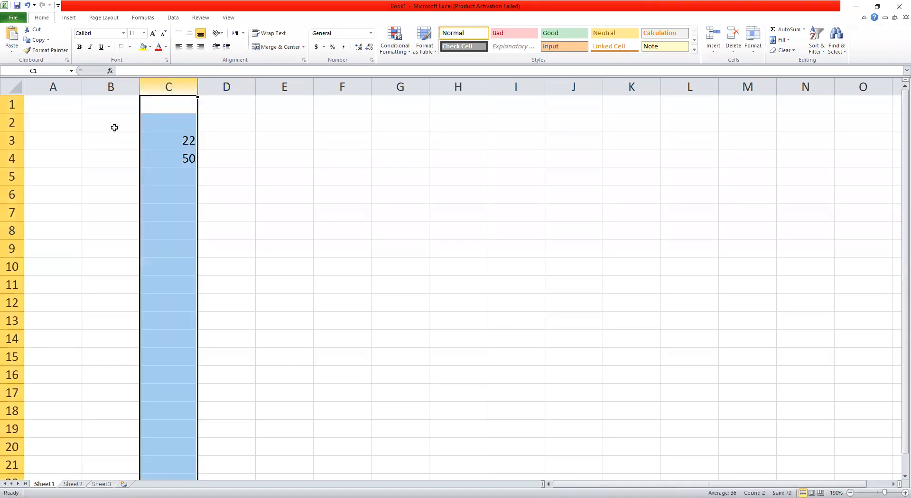
left_click(14, 141)
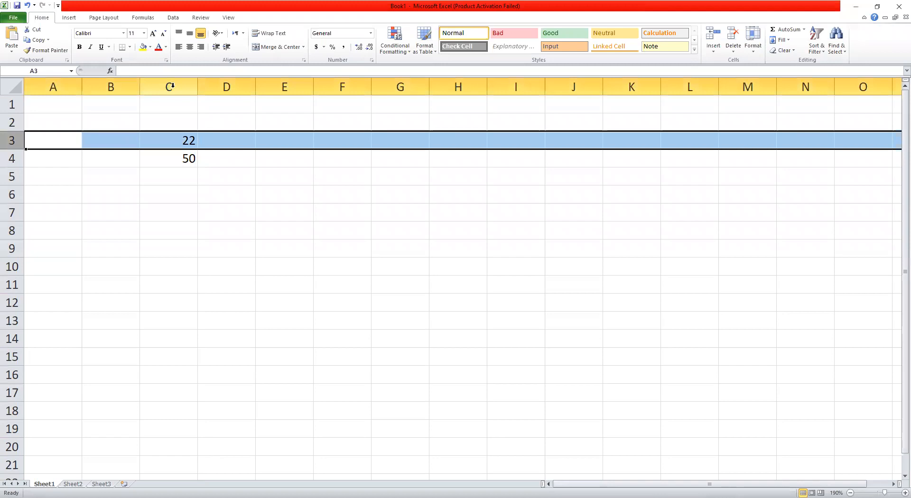
left_click(170, 87, "ctrl")
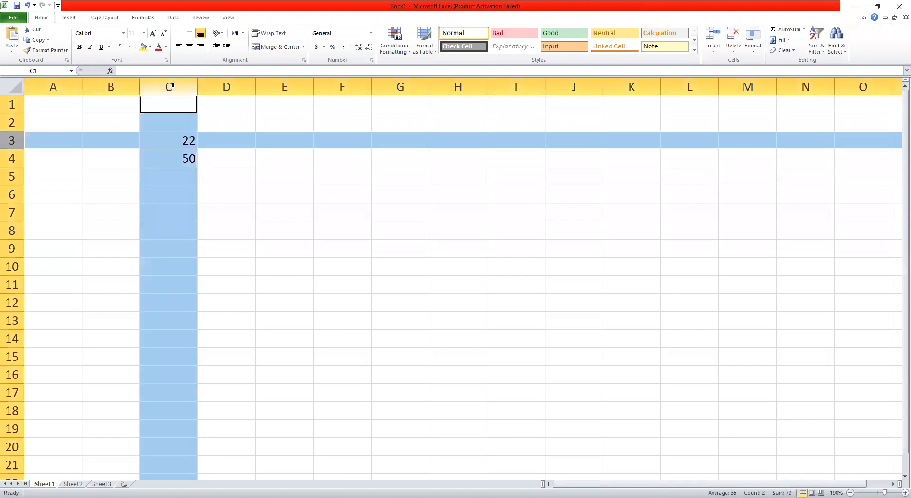
left_click(166, 141)
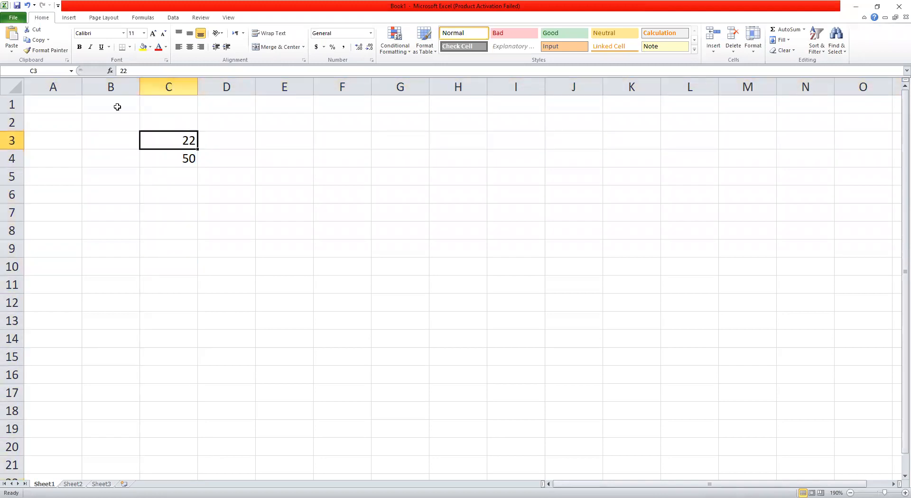
key("ctrl+space")
left_click(14, 140, "ctrl")
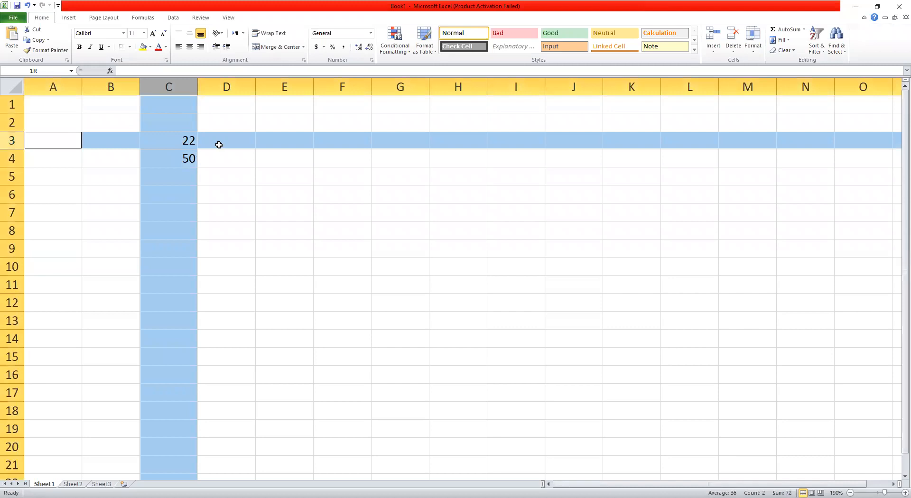
left_click(167, 145, "ctrl")
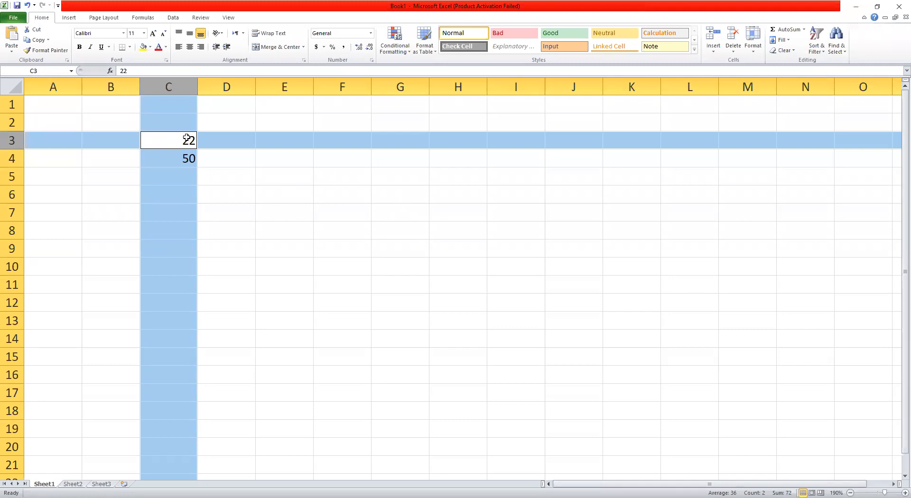
left_click(169, 142)
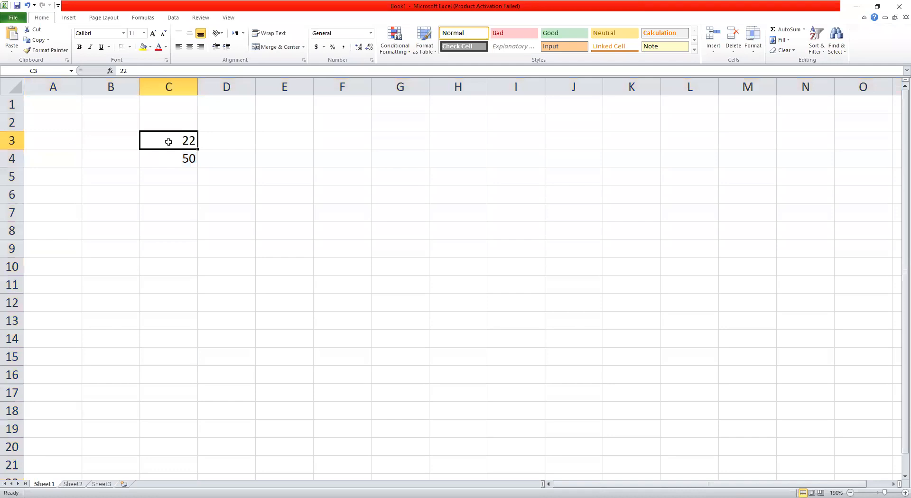
Step: Enter the formula =C3 in cell H6 and compare it with its source cell
left_click(450, 195)
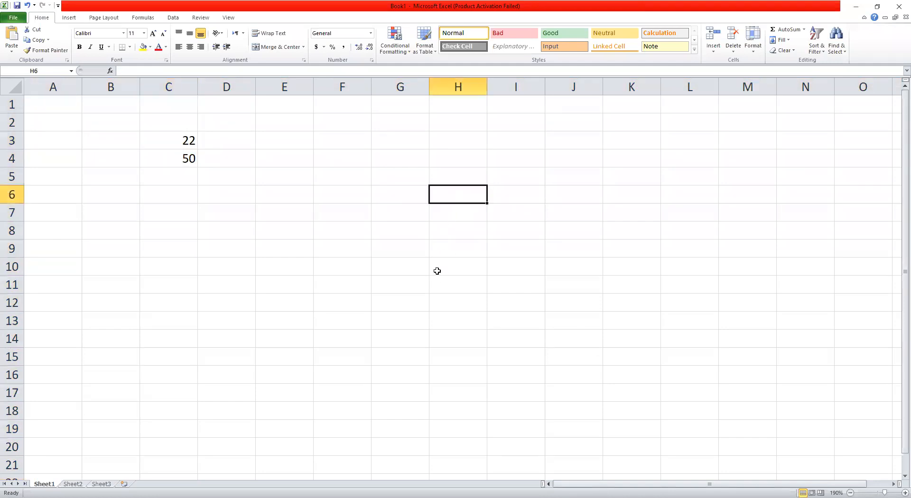
type("=c")
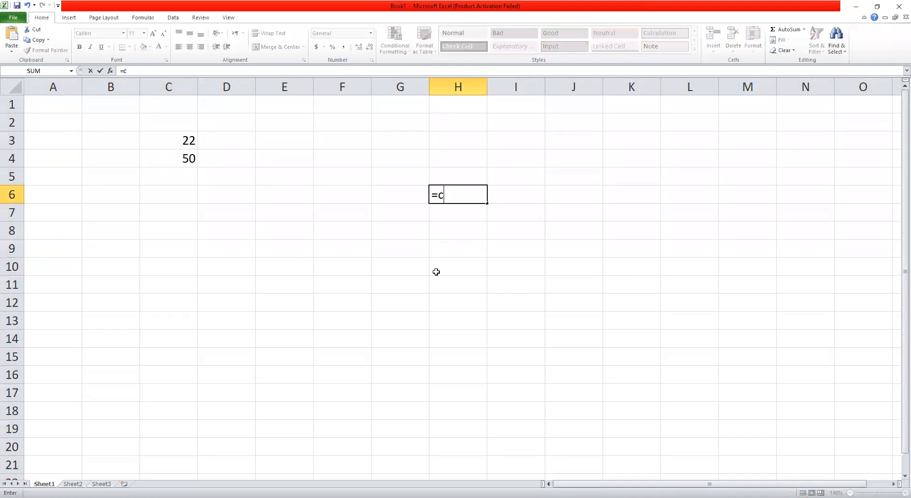
type("3")
key("Return")
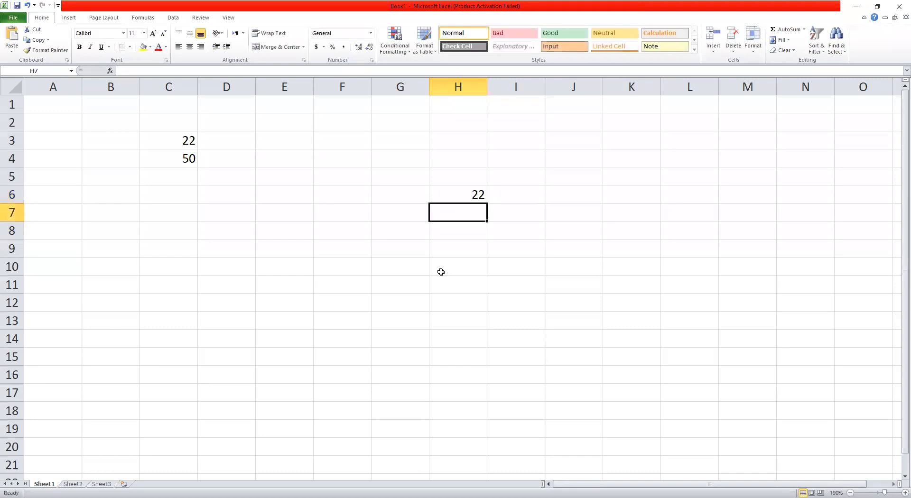
left_click(473, 195)
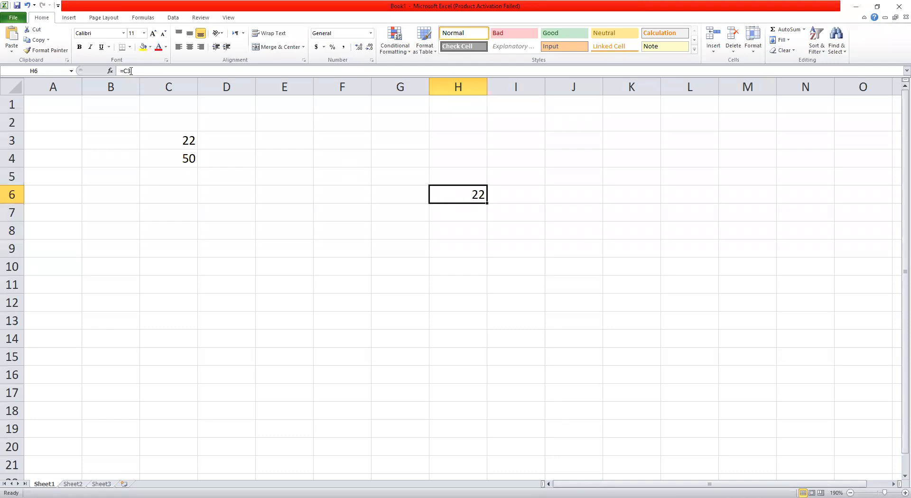
left_click(166, 142)
Step: Clear the contents of cell H6
left_click(457, 195)
key("Delete")
left_click(274, 200)
left_click(175, 143)
left_click(174, 161)
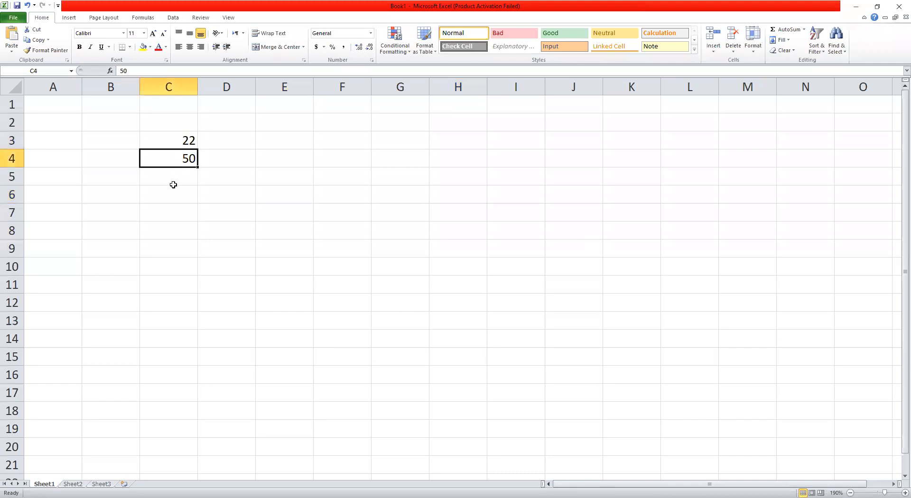
left_click(178, 182)
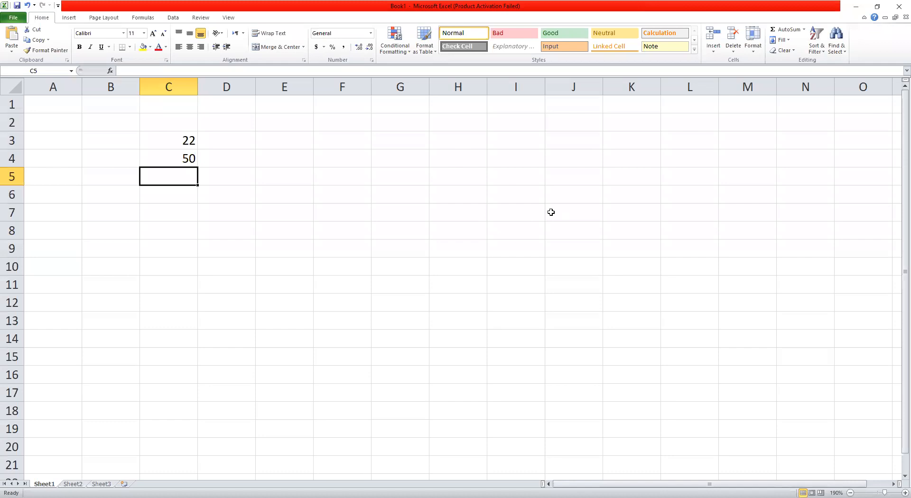
key("alt+Tab")
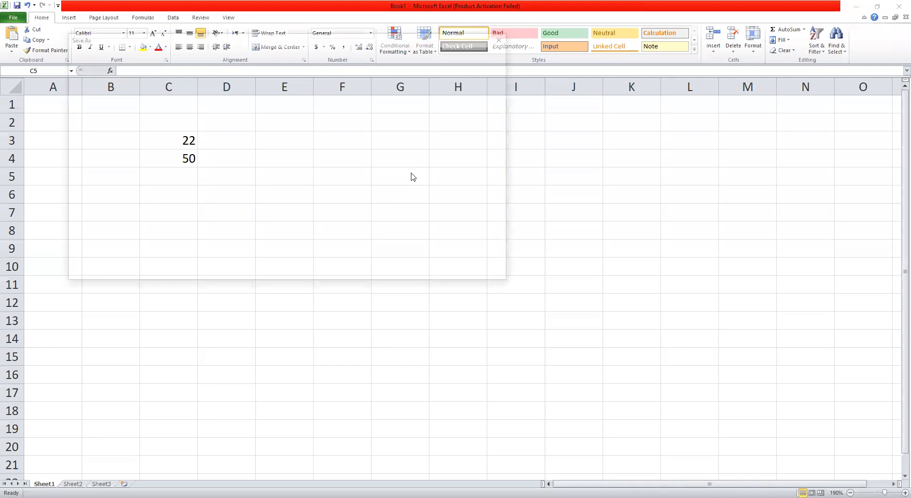
left_click(175, 177)
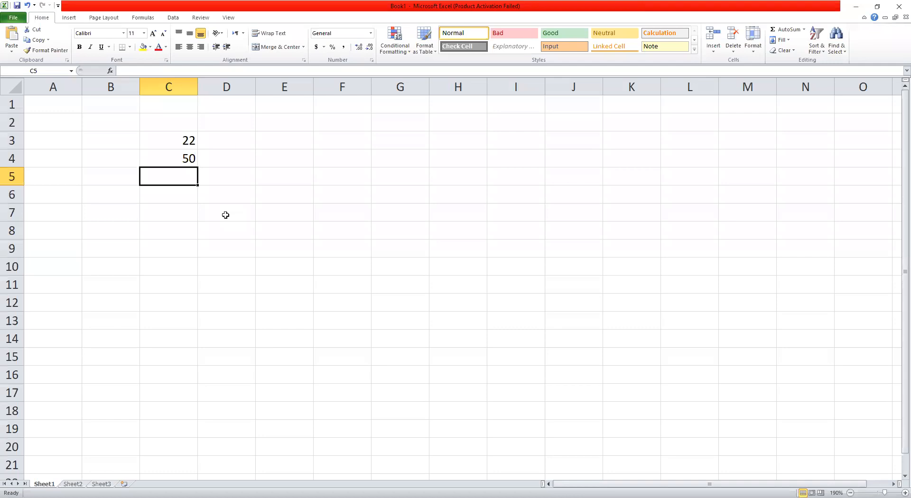
type("=")
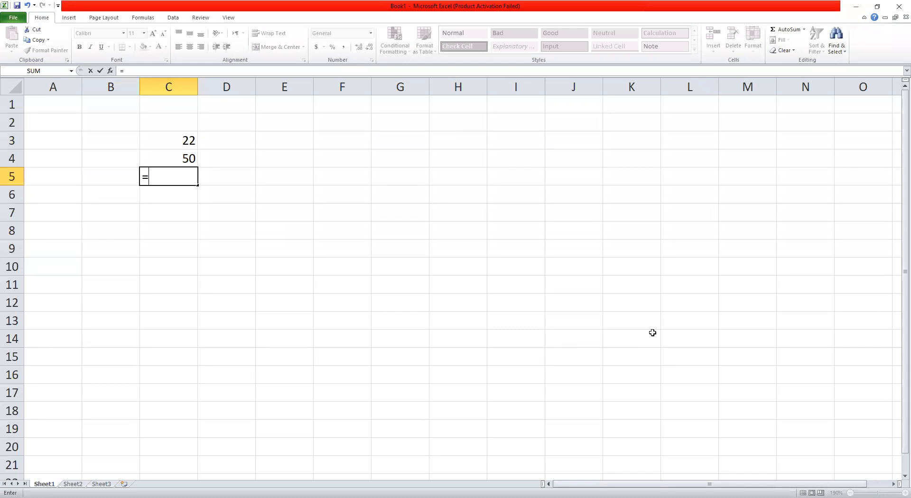
left_click(641, 394)
key("Escape")
left_click_drag(181, 141, 179, 159)
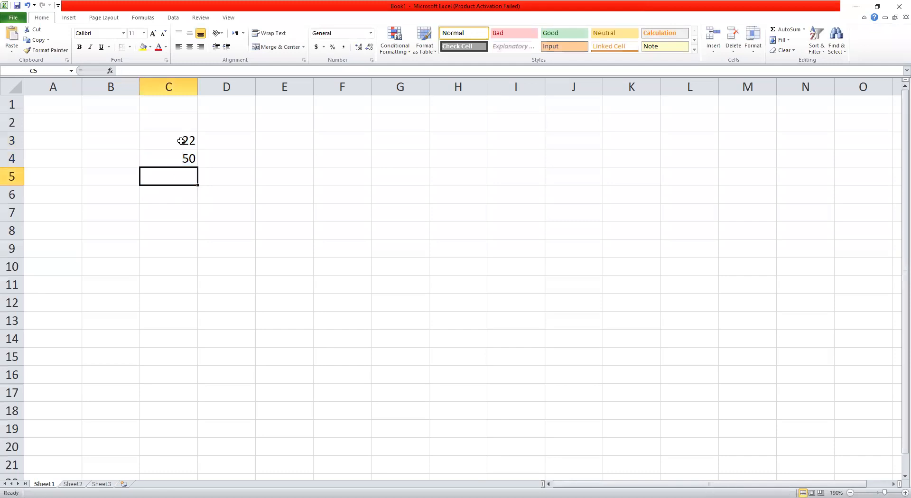
left_click(181, 141)
left_click(180, 158)
left_click(175, 143)
left_click(174, 158)
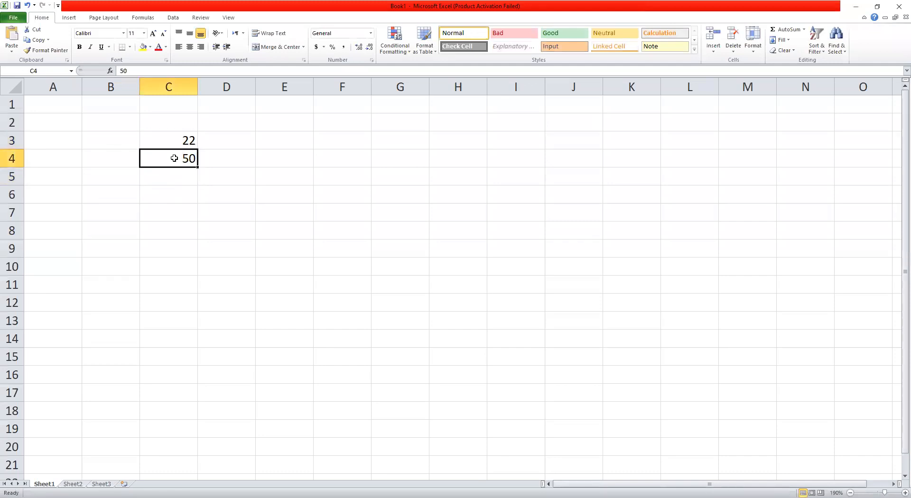
Step: Enter the formula =22+50 in cell C5, below the two numbers
left_click(174, 176)
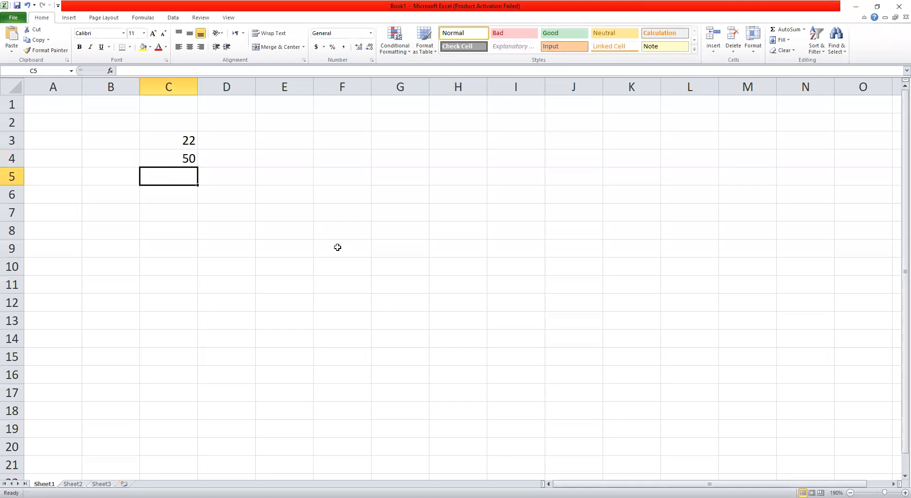
type("=")
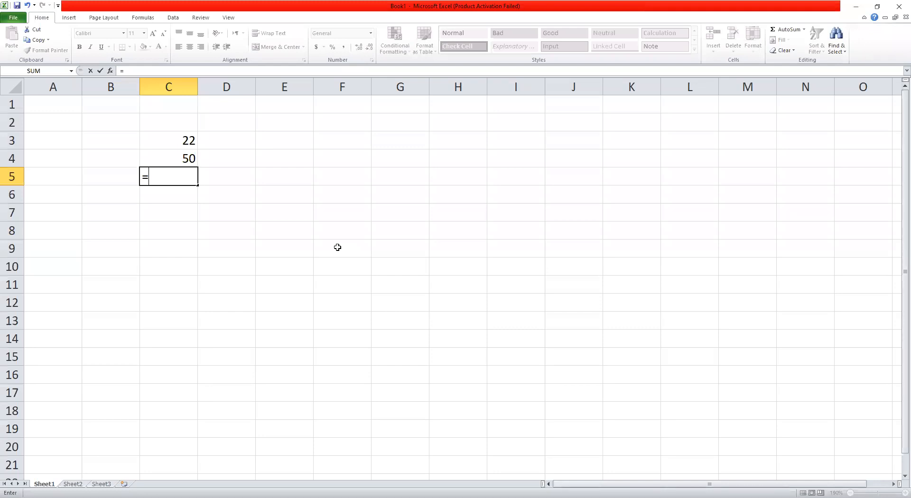
type("22+50")
key("Return")
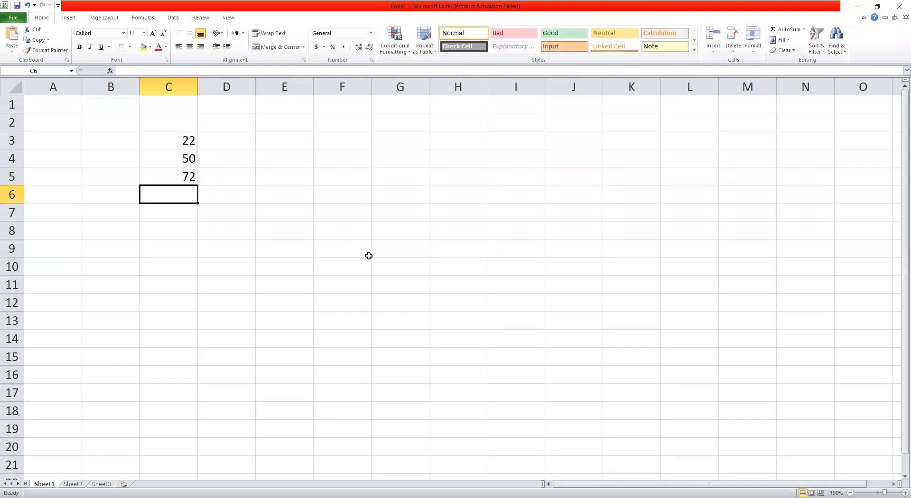
Step: Make cell C5 bold and give it a thick box border
left_click(162, 176)
left_click(80, 48)
left_click(130, 47)
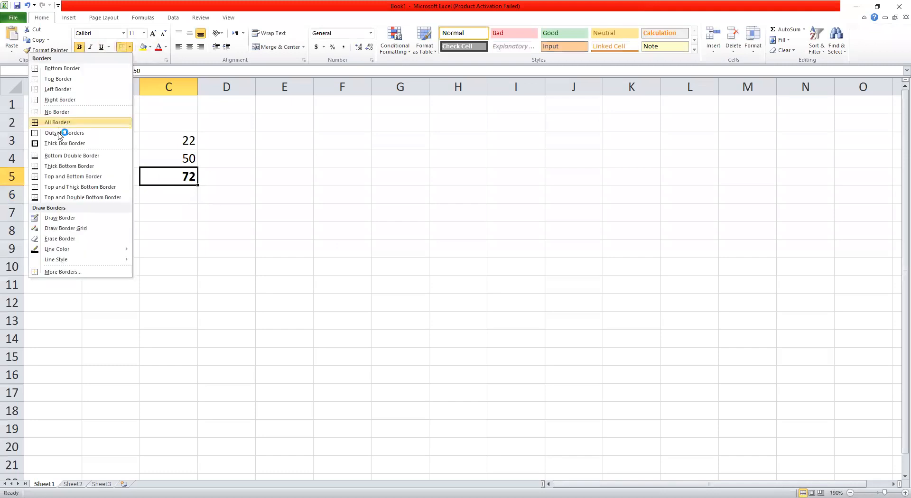
left_click(55, 143)
left_click(137, 237)
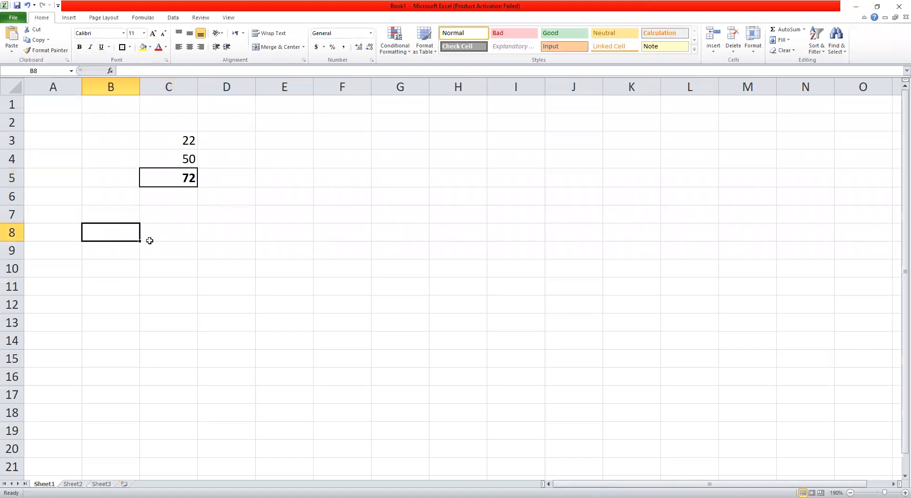
Step: Set the border line colour to red with cell C5 selected
left_click(176, 173)
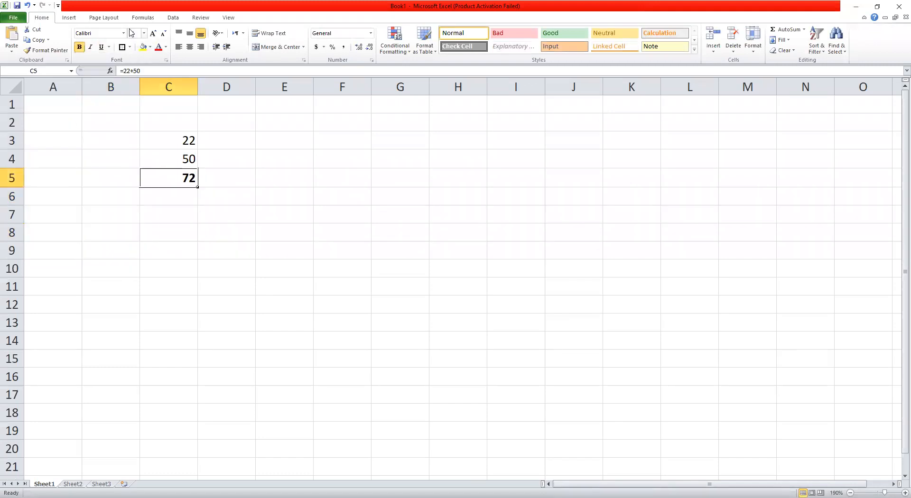
left_click(130, 48)
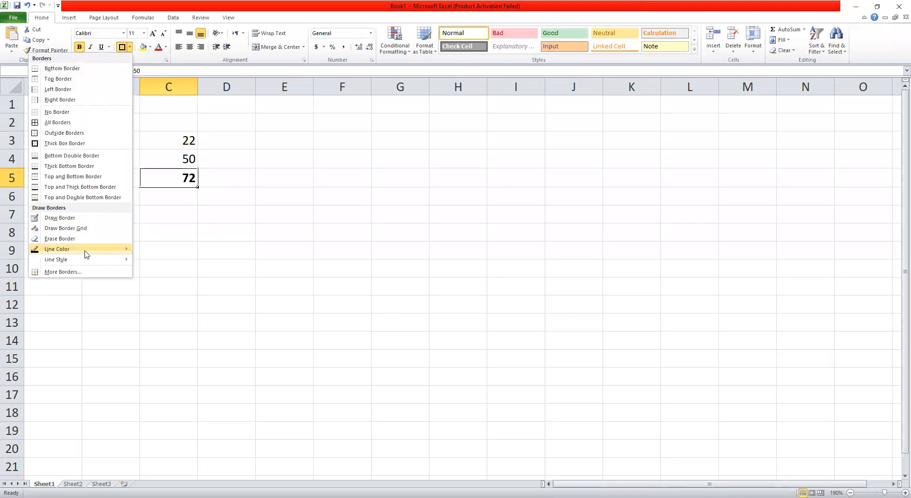
mouse_move(86, 250)
left_click(144, 319)
Step: Try to draw red borders near cell C5 and undo the drawn borders
left_click(287, 205)
left_click(207, 168)
key("ctrl+z")
key("ctrl+z")
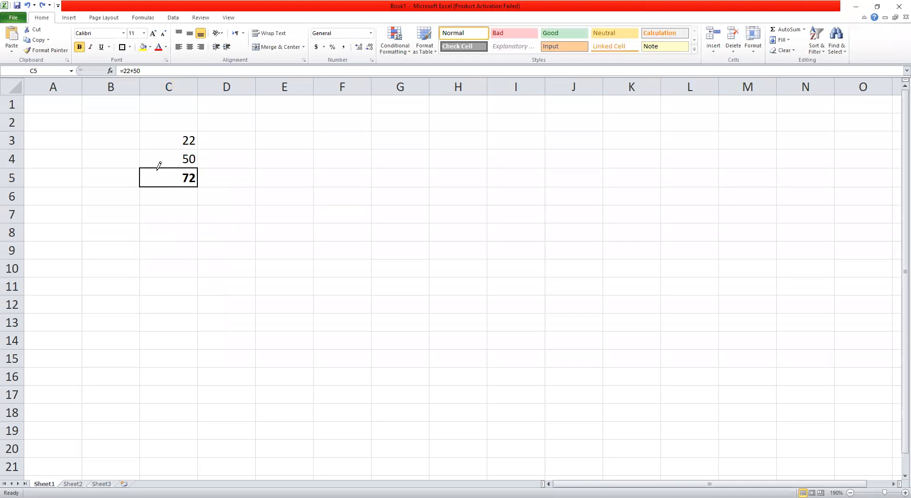
Step: Reapply the thick box border to cell C5 in the red line colour
left_click(130, 47)
mouse_move(101, 254)
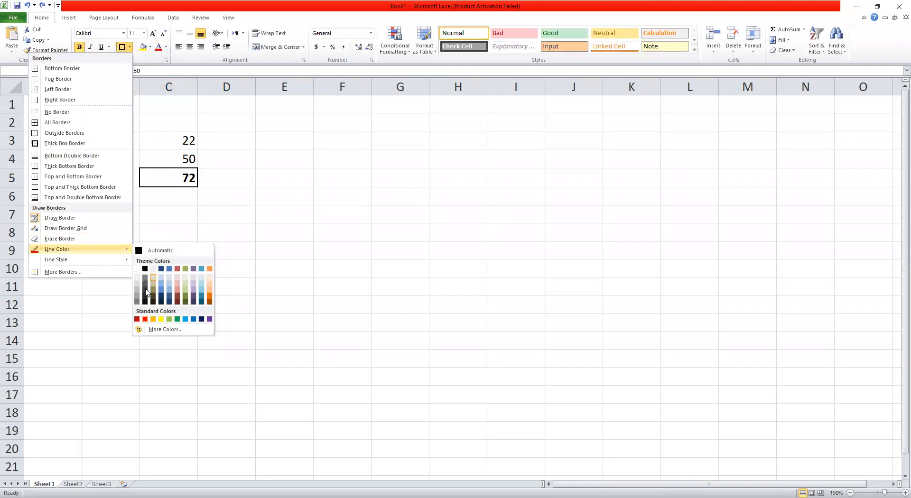
left_click(123, 50)
left_click(135, 209)
left_click(208, 210)
left_click(175, 175)
left_click(261, 218)
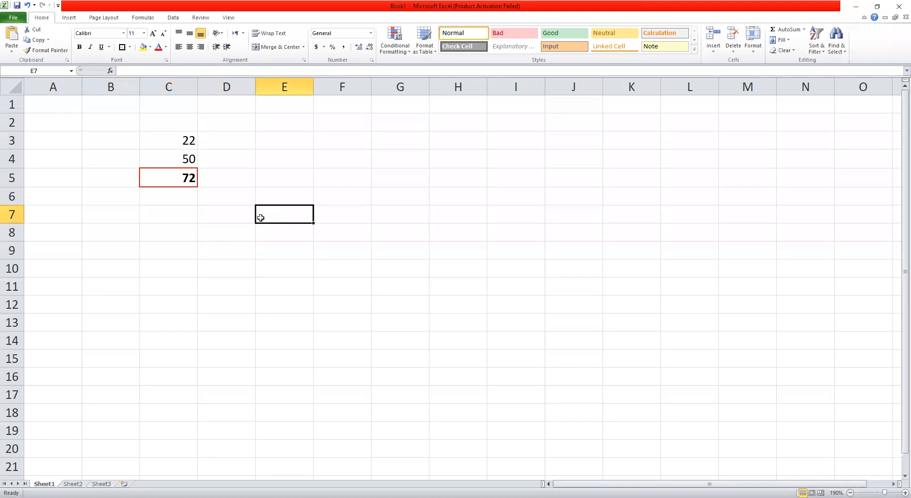
Step: Set cell C3 to 20 and cell C4 to 35 to test the formula in C5
left_click(190, 140)
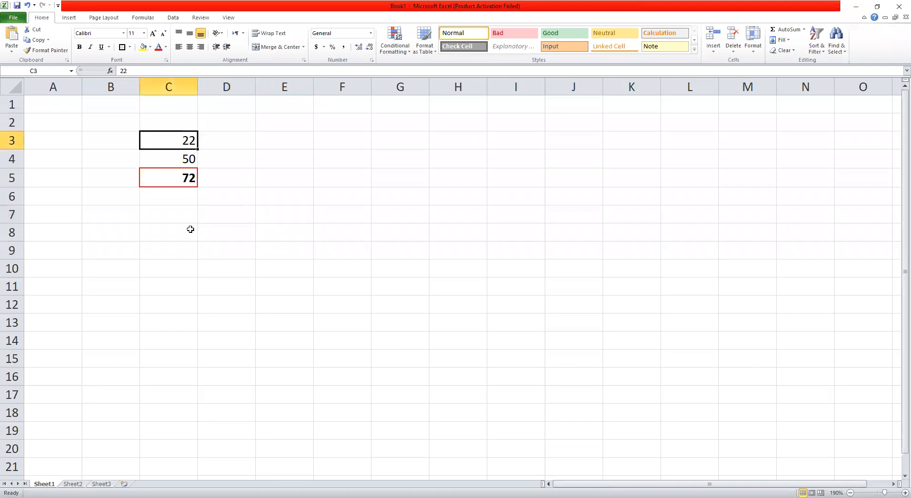
type("20")
key("Return")
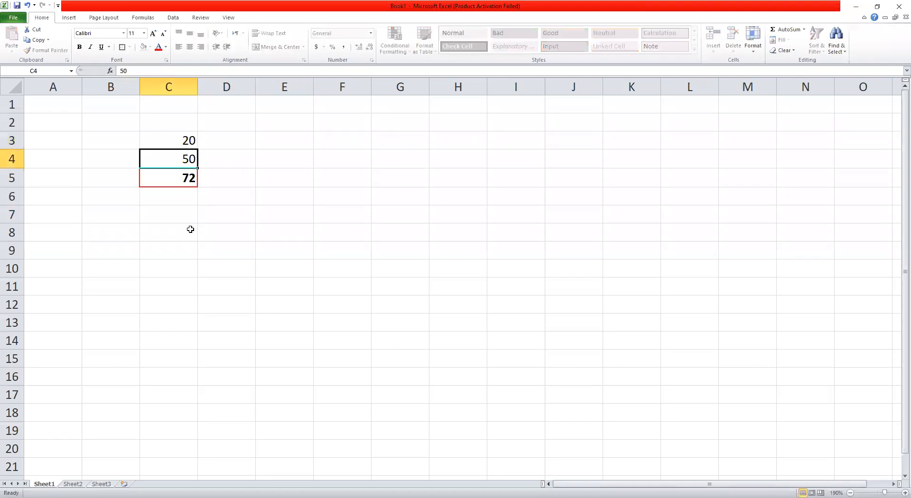
left_click(182, 178)
left_click(183, 159)
type("35")
key("Return")
Step: Set cell C3 to 7
left_click(192, 234)
left_click(179, 143)
type("7")
key("Return")
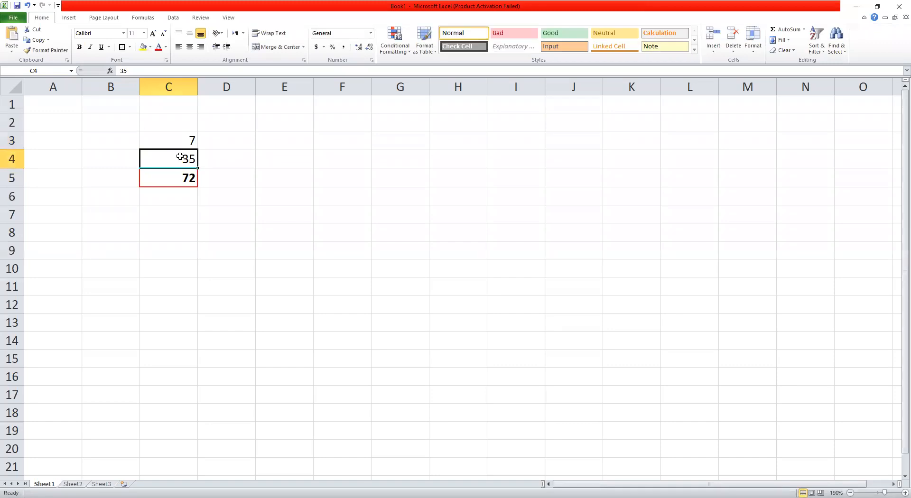
Step: Set cell C3 to 5 and cell C4 to 8
left_click(182, 145)
type("5")
key("Return")
type("8")
key("Return")
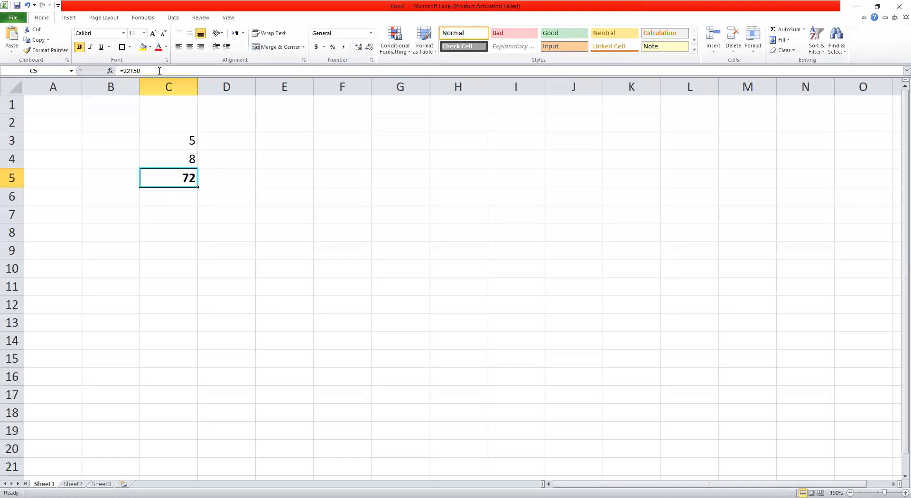
double_click(181, 177)
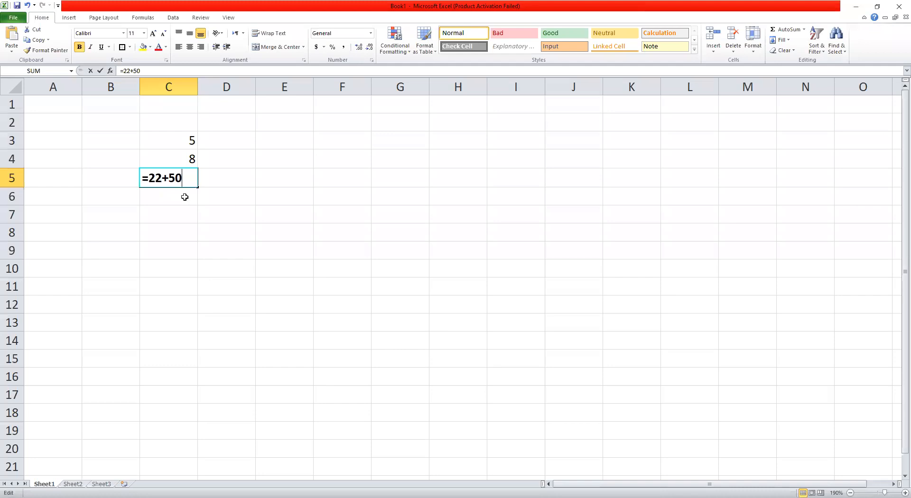
key("Escape")
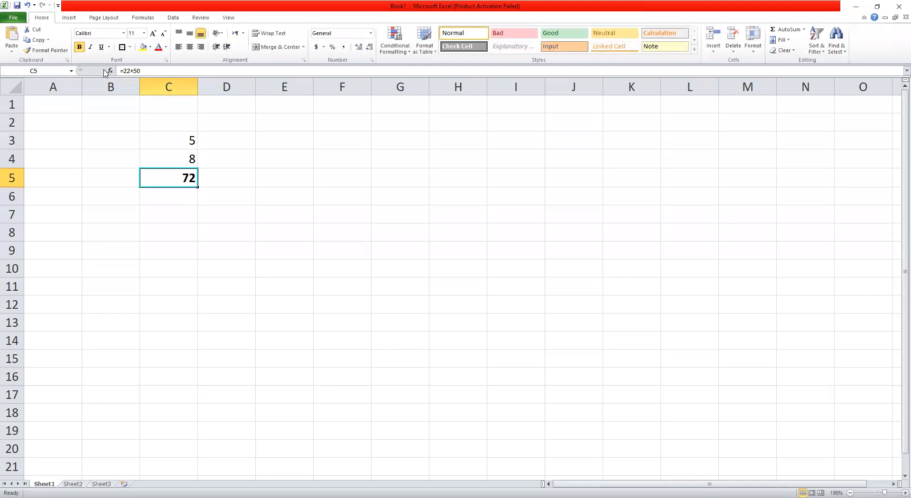
left_click(149, 68)
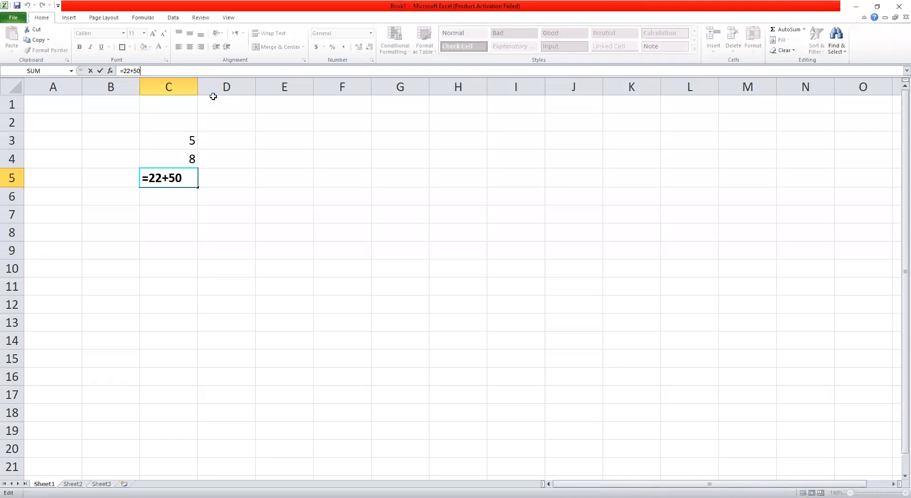
key("BackSpace")
key("BackSpace")
key("BackSpace")
key("BackSpace")
key("BackSpace")
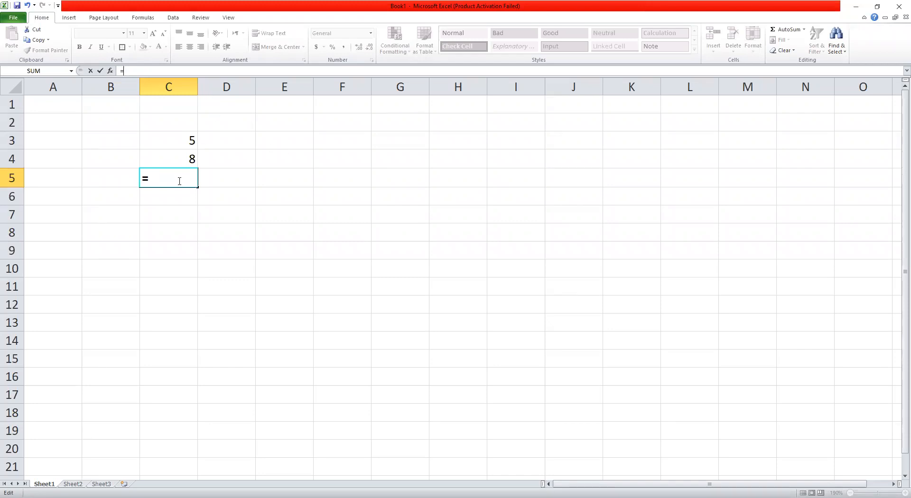
key("Escape")
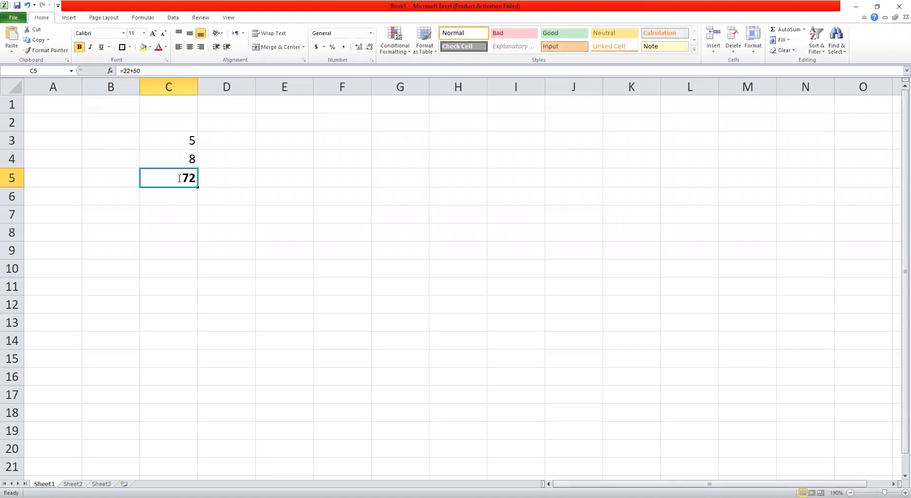
Step: Replace the typed numbers in cell C5's formula with cell references, making it =C3+C4
double_click(177, 178)
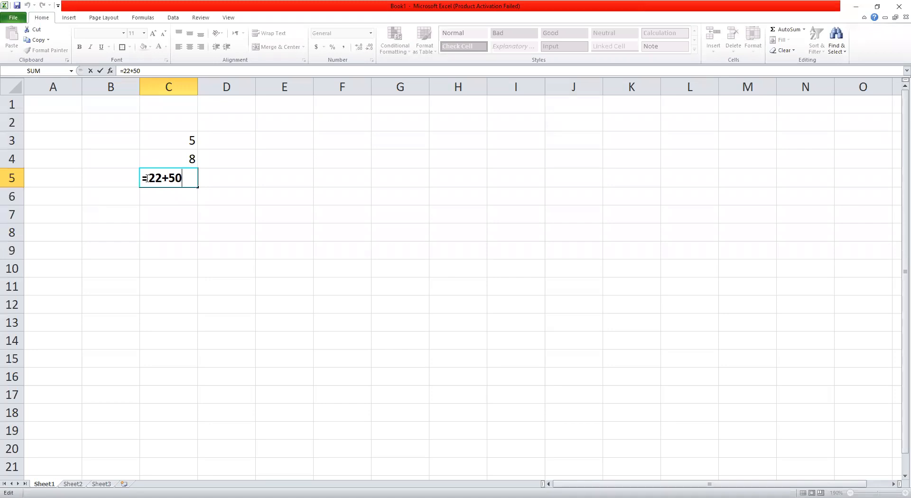
left_click_drag(150, 179, 183, 179)
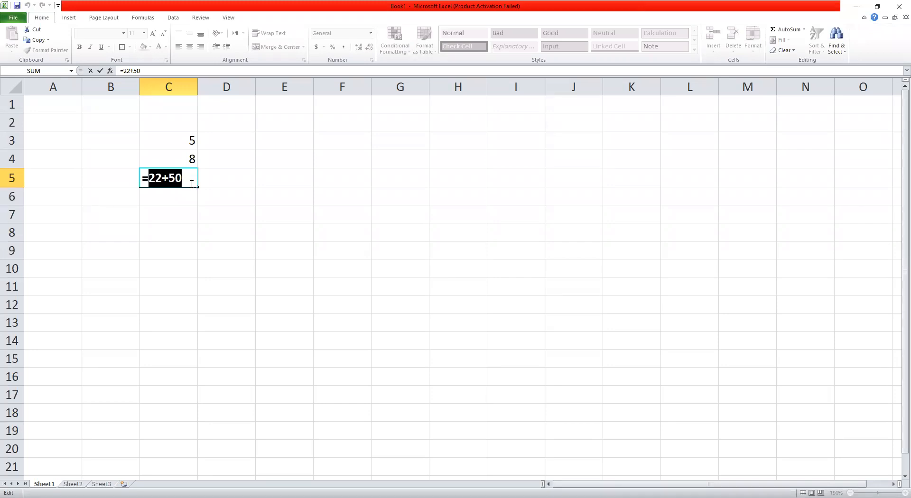
key("BackSpace")
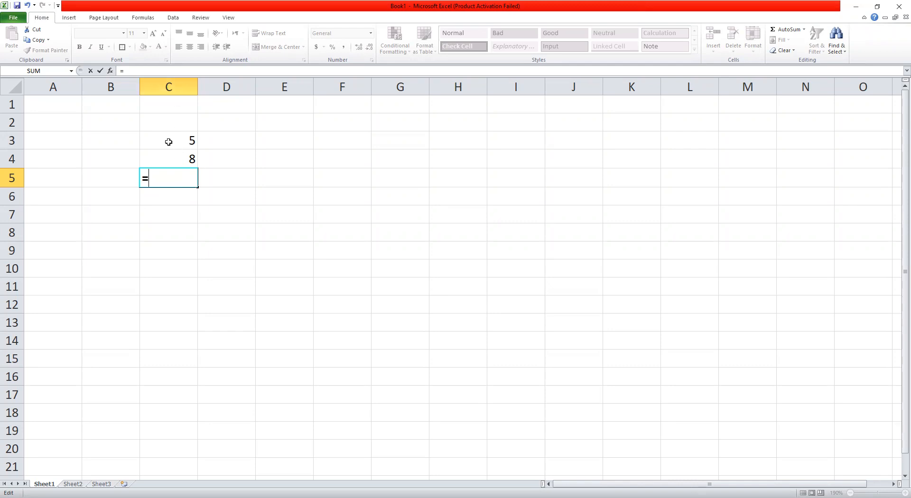
type("c3+")
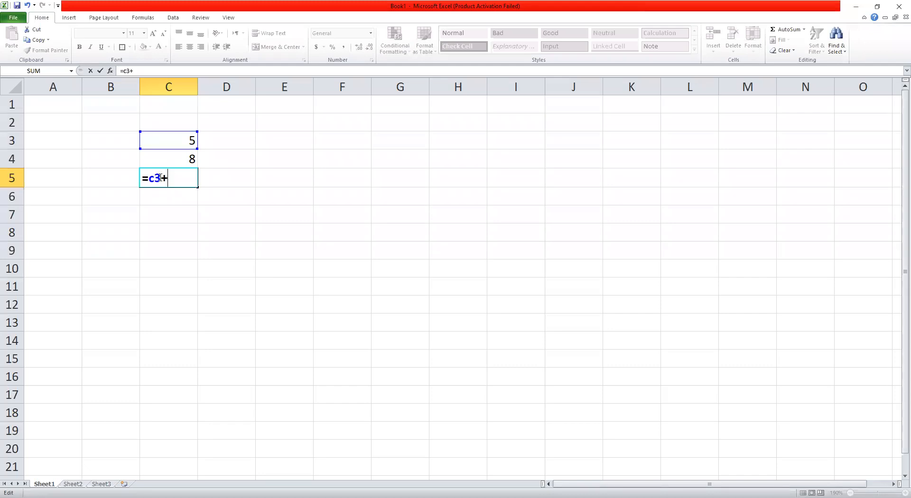
left_click(178, 158)
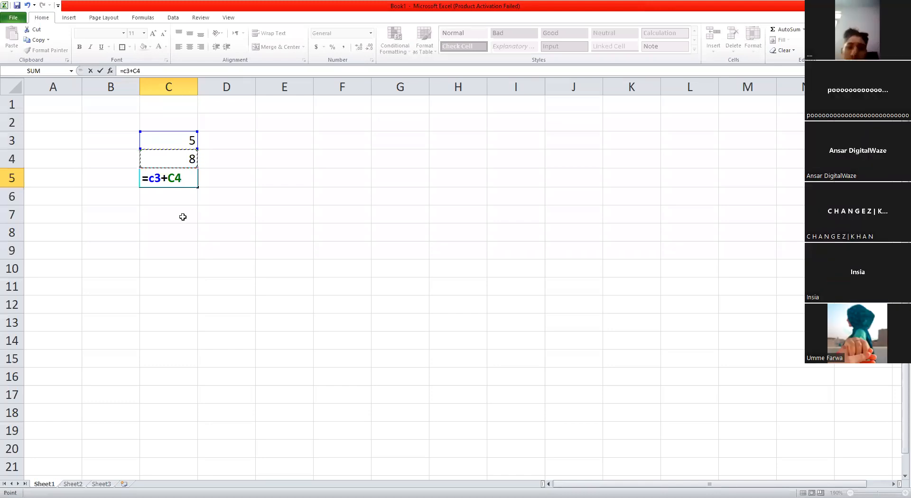
key("Return")
left_click(215, 223)
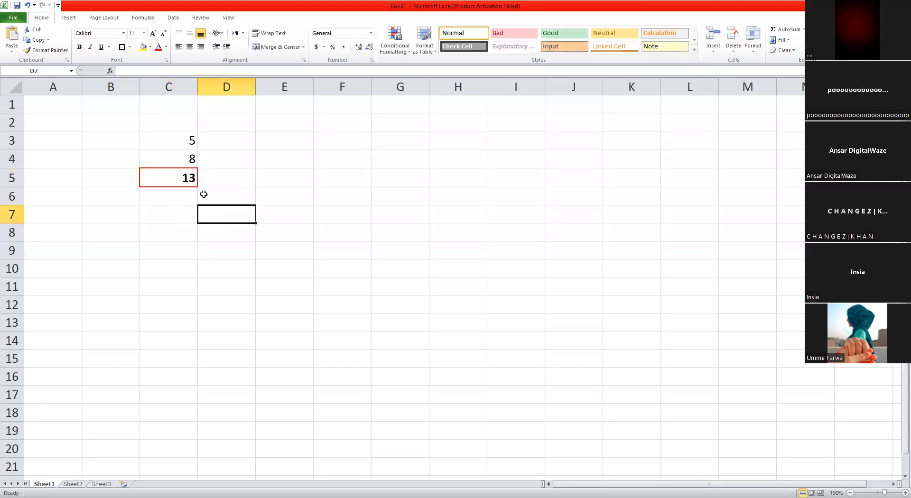
Step: Set cell C3 to 6 to test the reference formula in C5
left_click(179, 139)
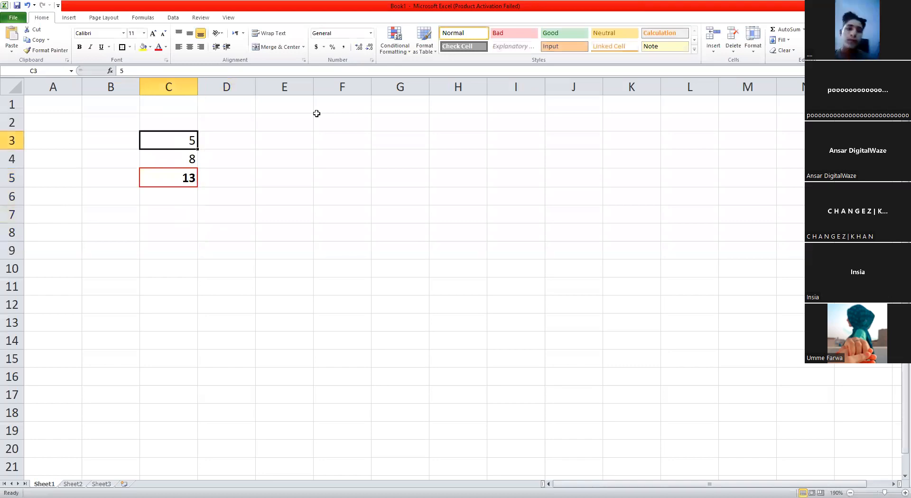
type("6")
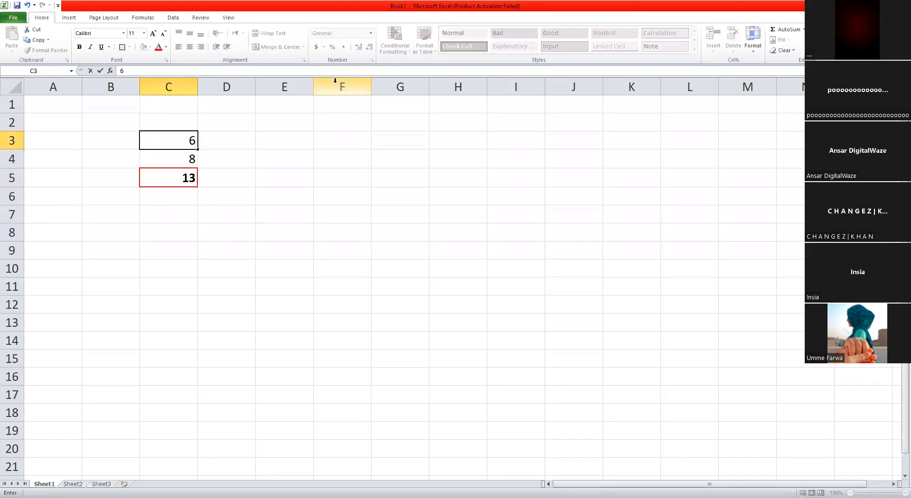
key("Return")
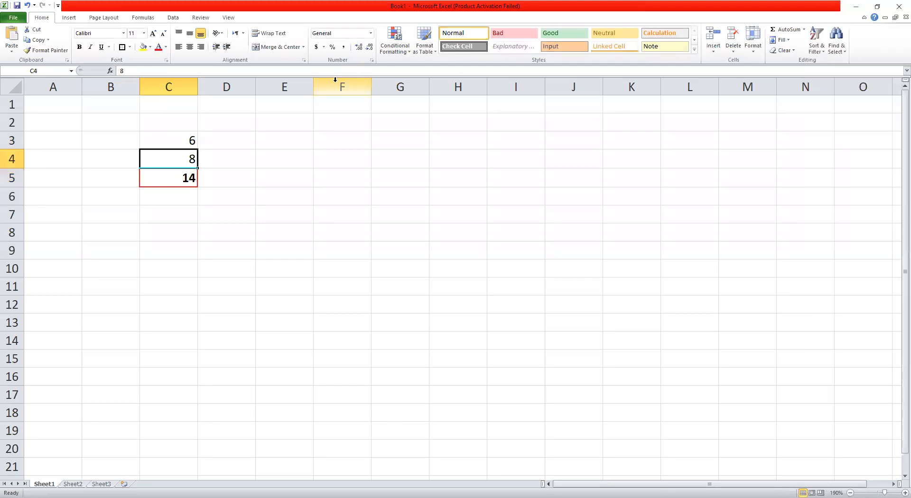
Step: Set cell C4 to 50 and cell C3 to 22
type("50")
key("Return")
left_click(180, 141)
type("22")
key("Return")
left_click(190, 220)
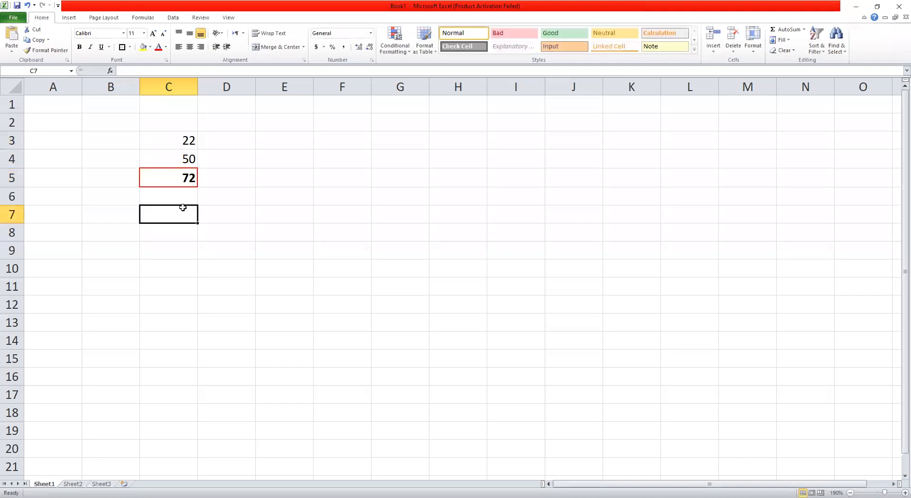
Step: Remove the border from cell C5 and colour its text red
key("Up")
key("Up")
left_click(130, 47)
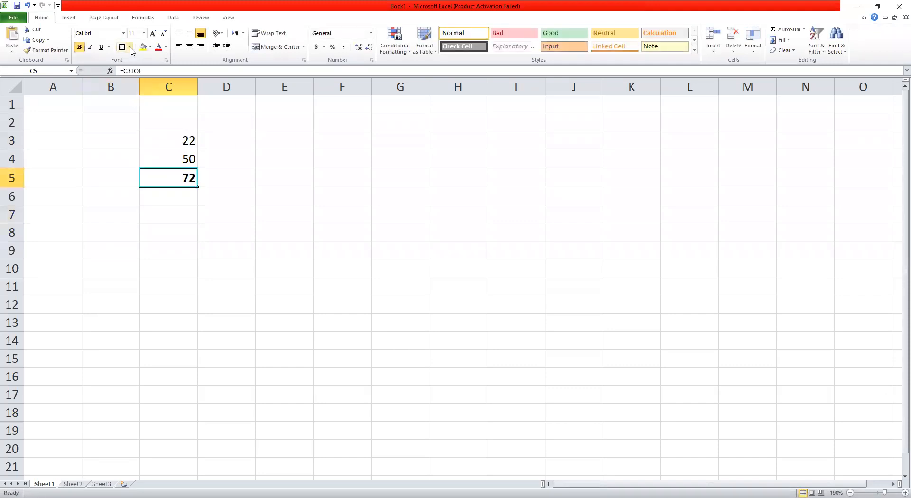
left_click(57, 111)
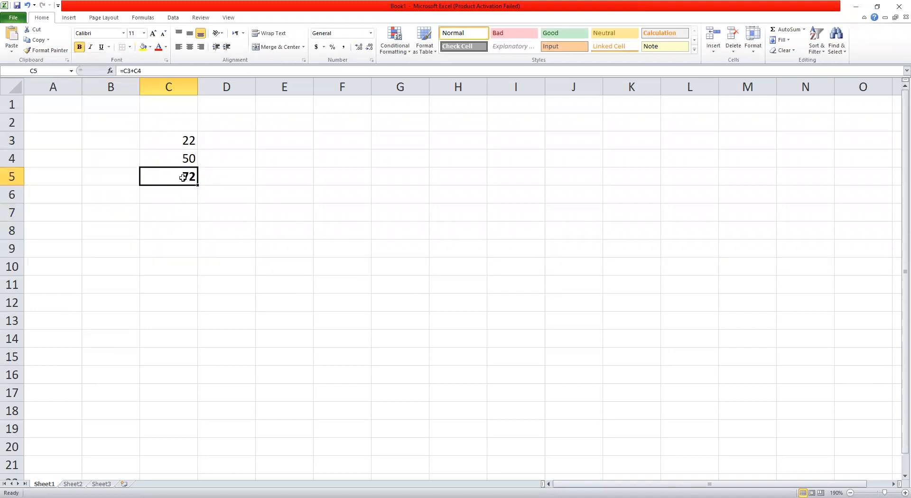
left_click(248, 248)
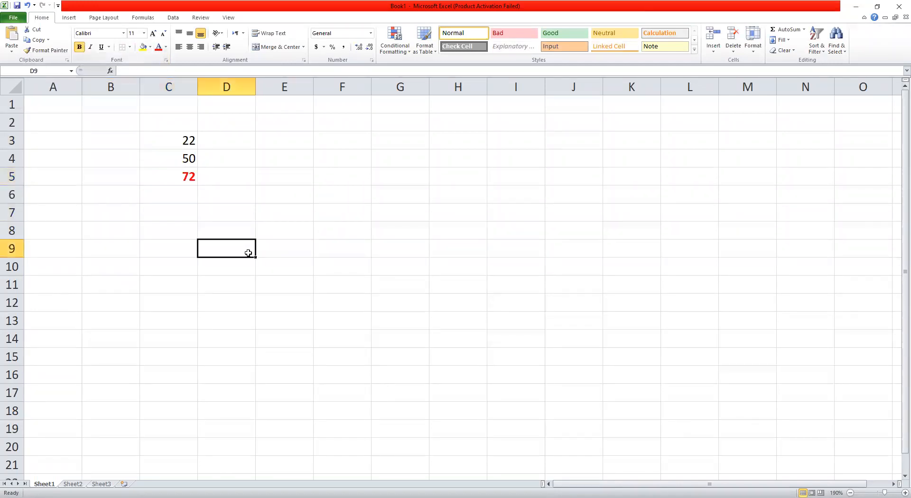
left_click(187, 141)
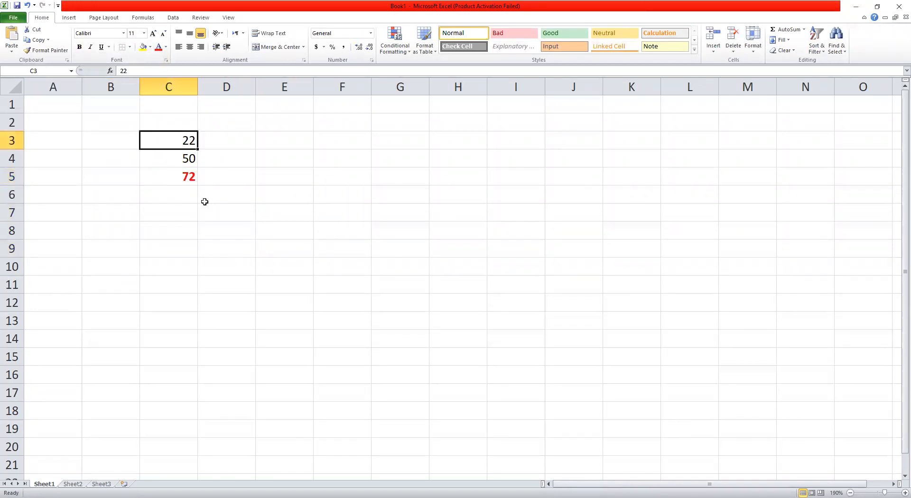
left_click(183, 177)
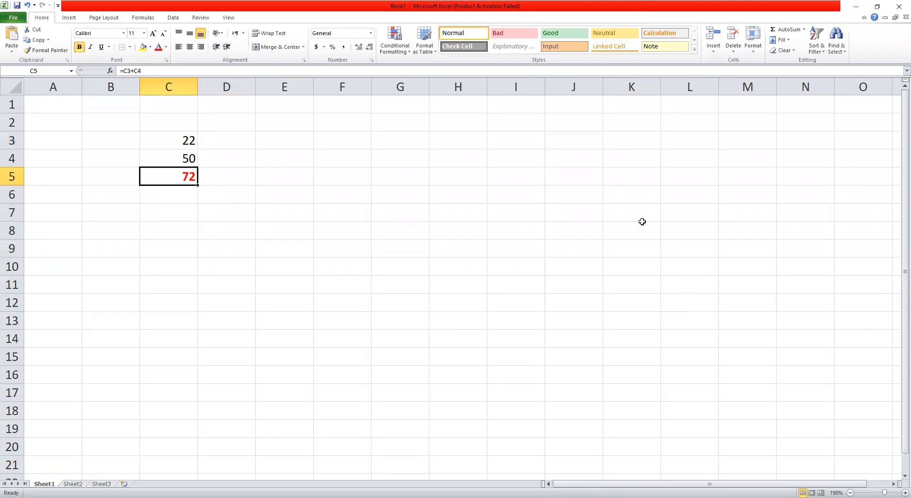
left_click(247, 206)
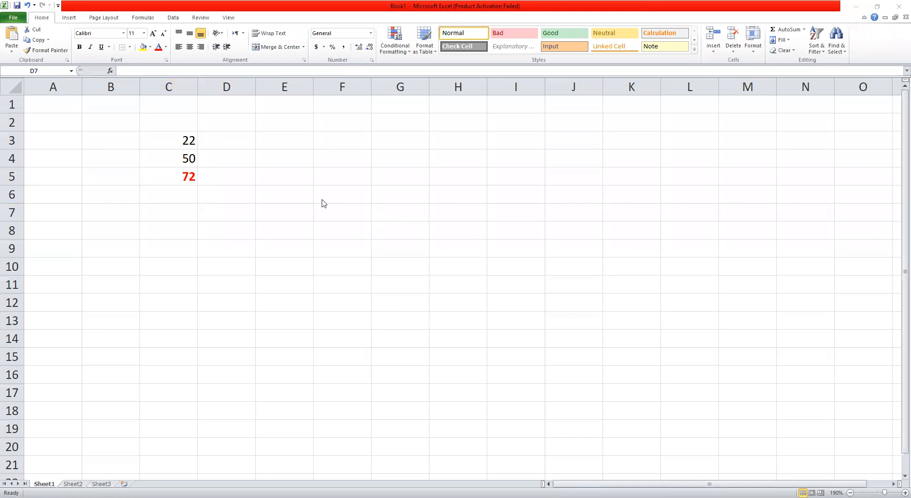
left_click(188, 176)
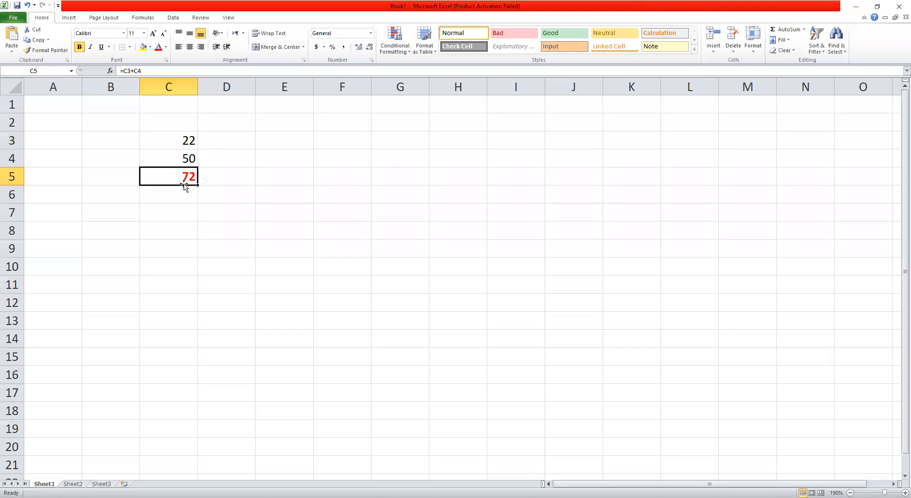
Step: Enter the values 22, 55, 76, 23, 67, 12 and 34 down cells E3 to E9
left_click(316, 142)
left_click(290, 140)
type("22")
key("Return")
type("55")
key("Return")
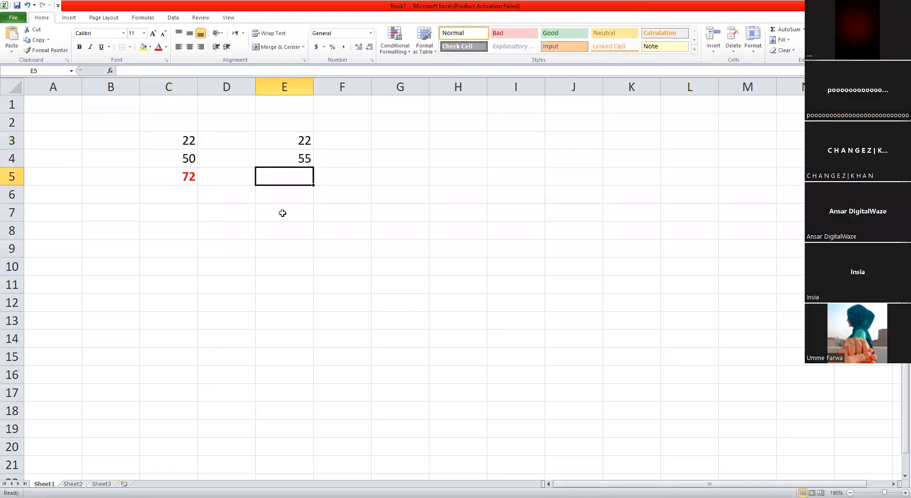
type("76")
key("Return")
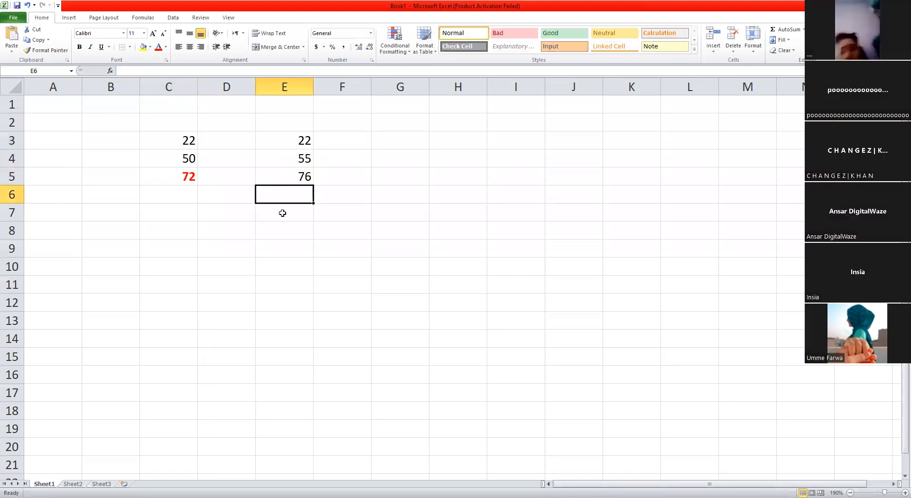
type("23")
key("Return")
type("6")
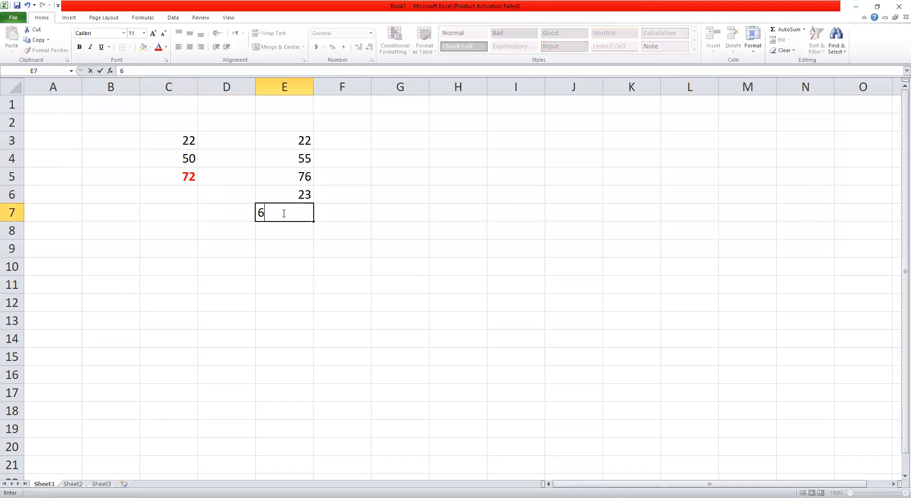
type("7")
key("Return")
type("12")
key("Return")
type("34")
key("Return")
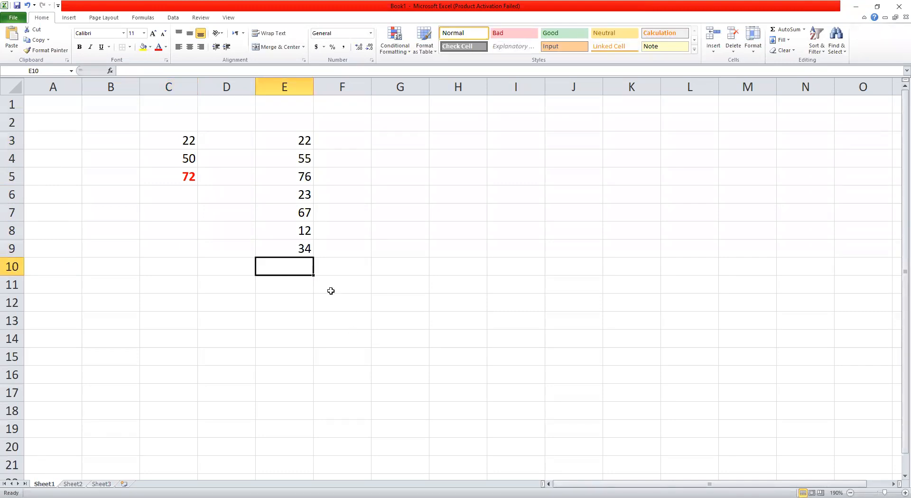
Step: Add up the column in cell E10 with the formula =E3+E4+E5+E6+E7+E8+E9
type("=")
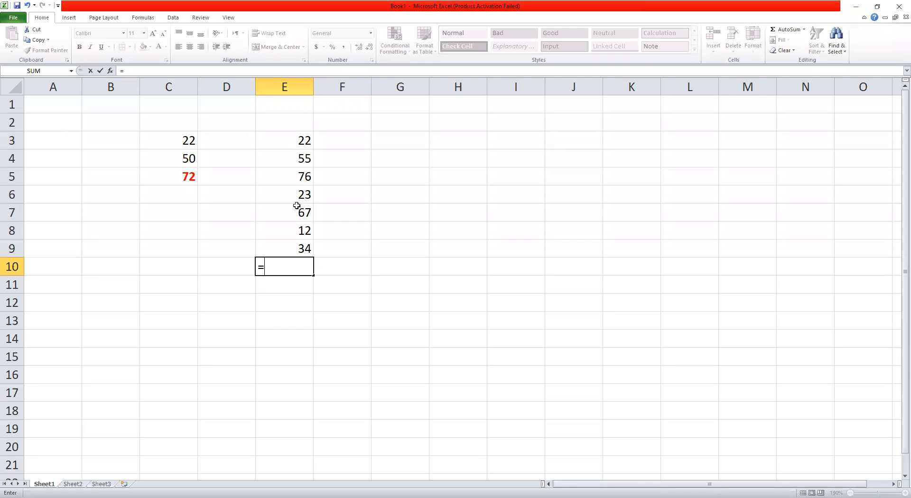
type("e3+")
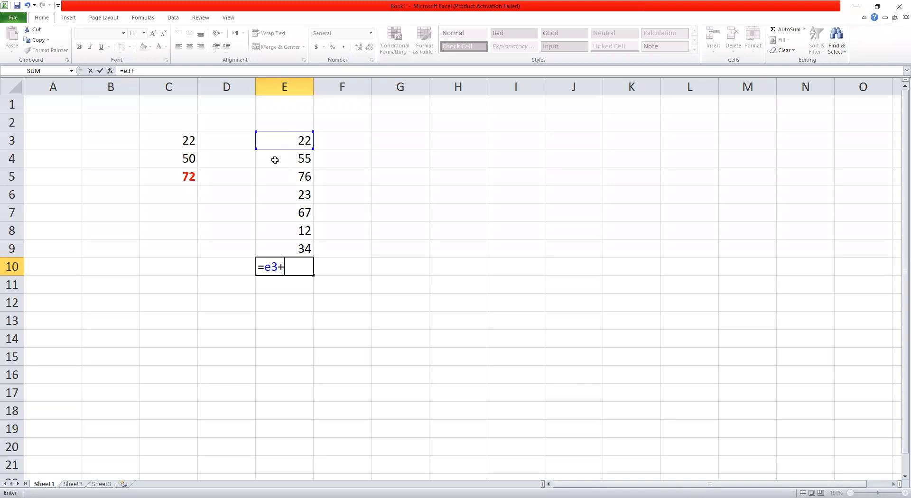
type("e4+")
type("e")
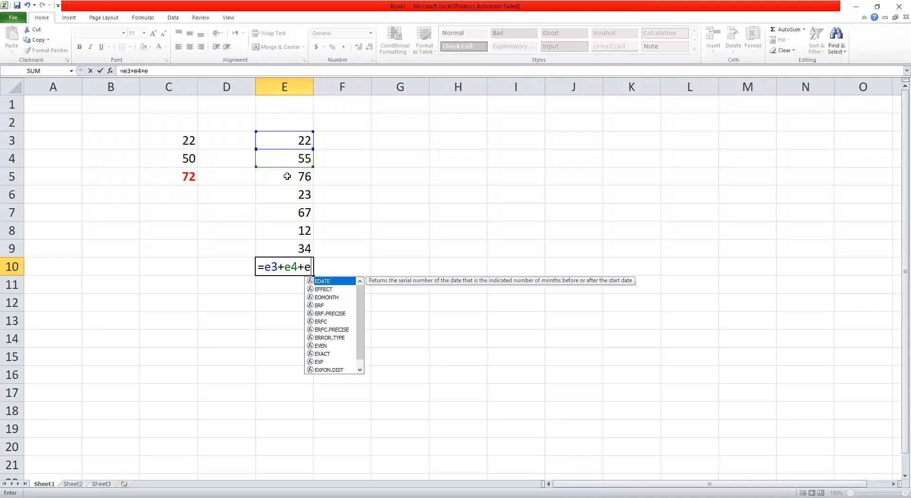
type("5")
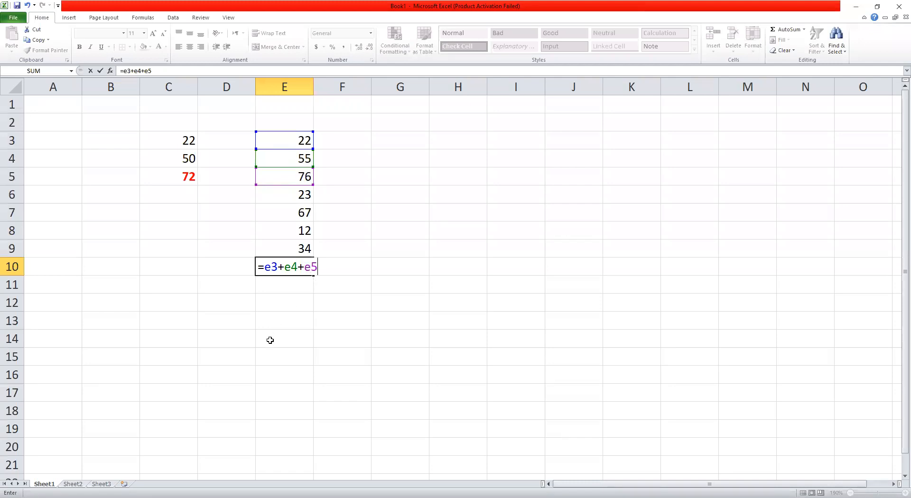
type("+")
left_click(280, 196)
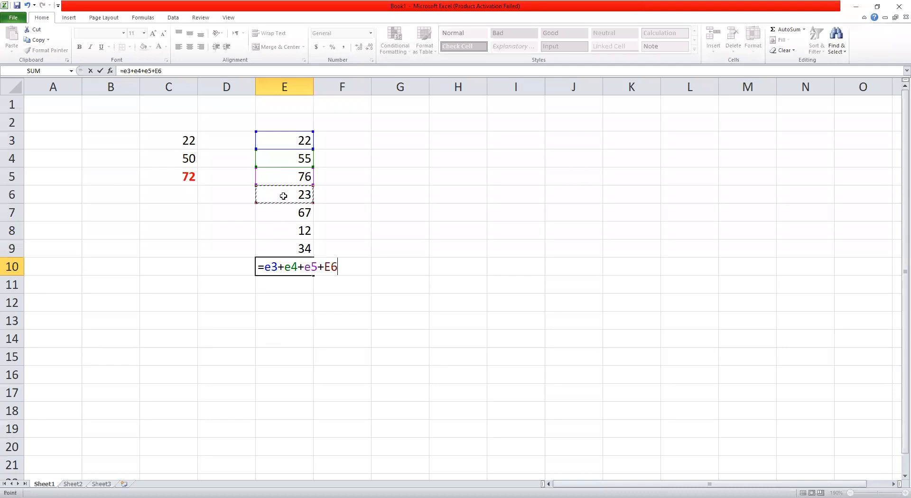
type("+")
left_click(284, 210)
type("+")
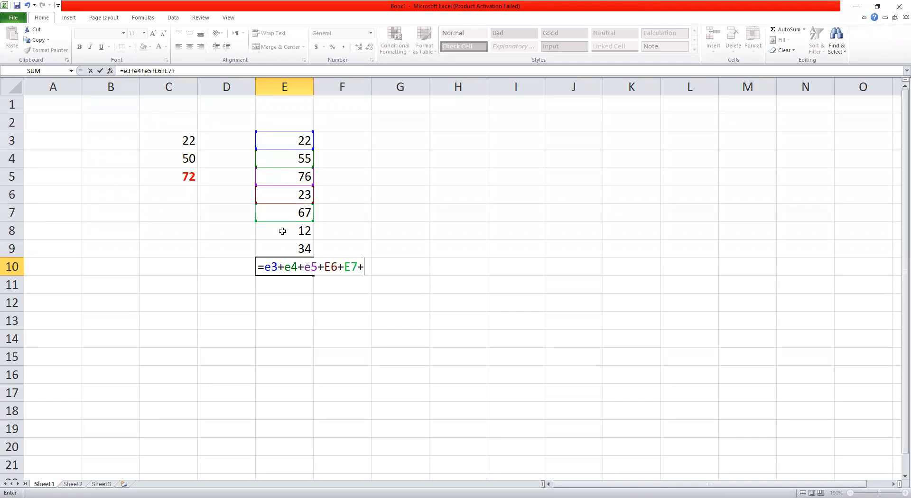
left_click(286, 230)
type("+")
left_click(287, 250)
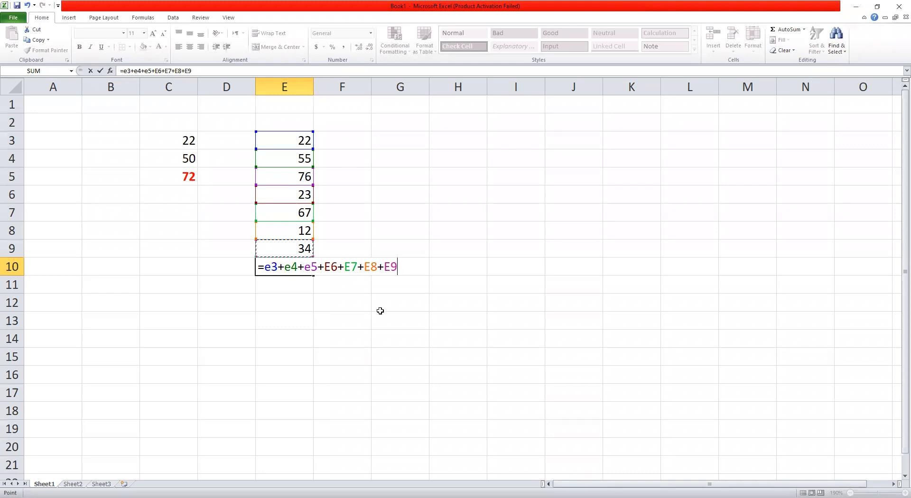
key("Return")
Step: Make the total in cell E10 bold and red
left_click(299, 268)
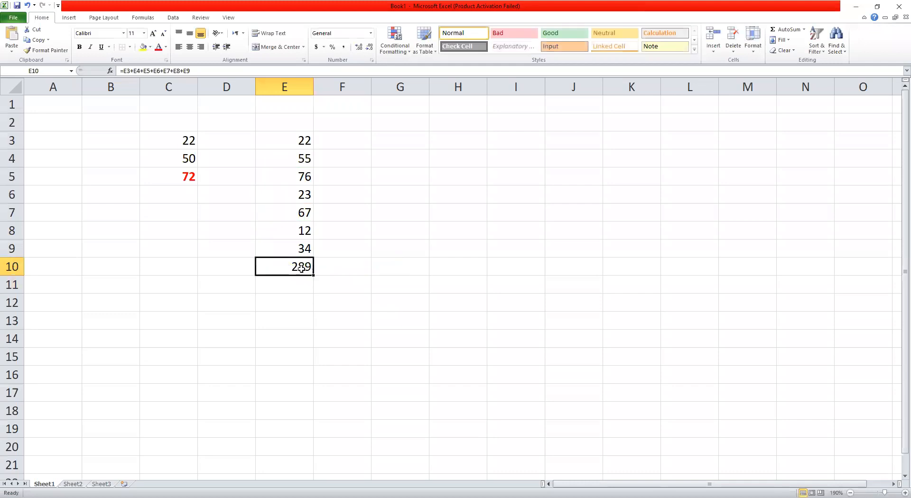
key("ctrl+b")
left_click(158, 47)
left_click(407, 298)
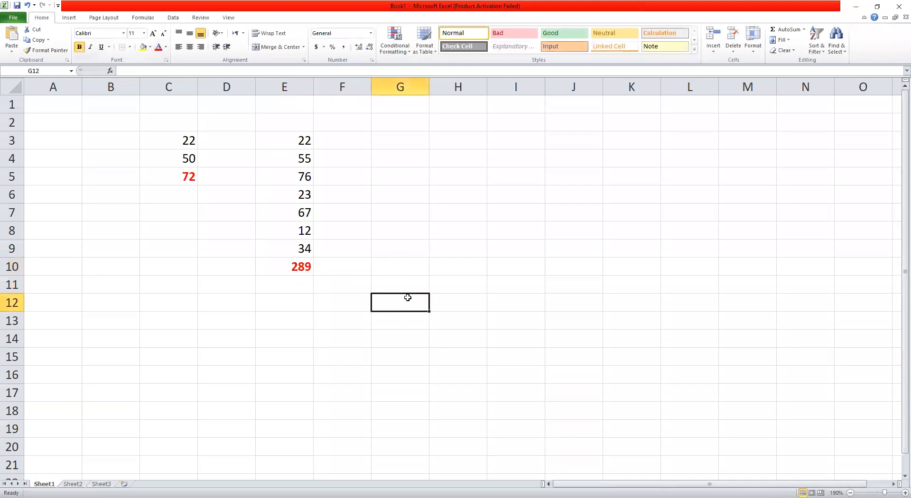
Step: Replace the values in cells E6 to E9 with 10, 34, 67 and 90
left_click(300, 195)
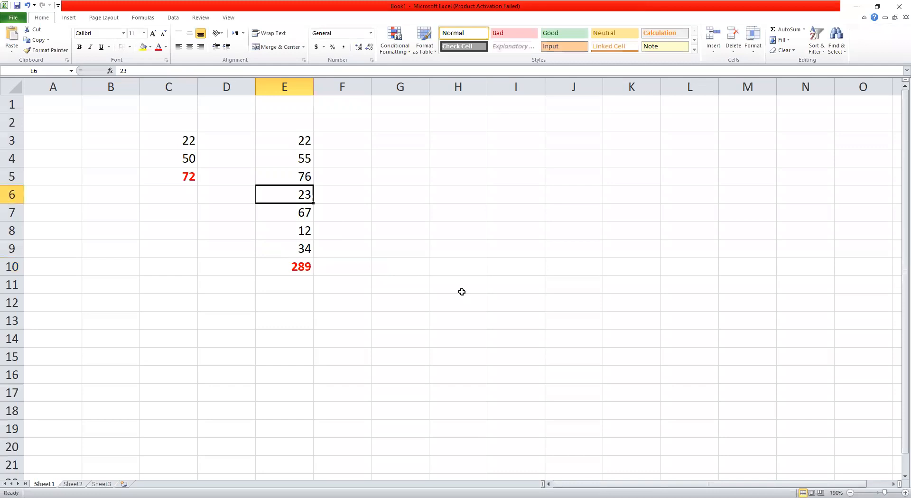
type("10")
key("Return")
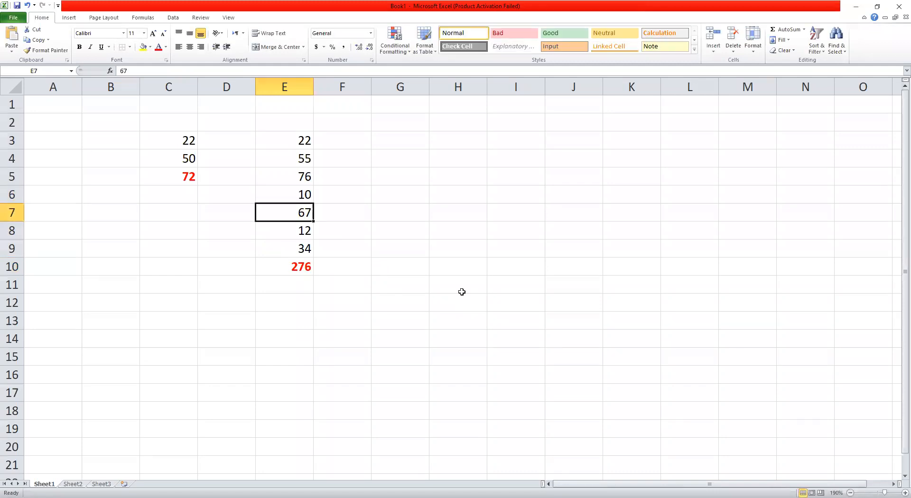
type("34")
key("Return")
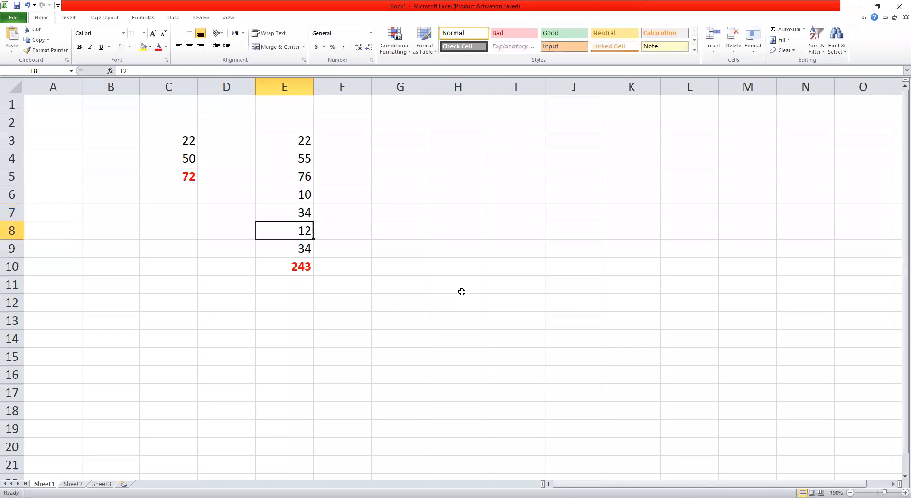
type("1")
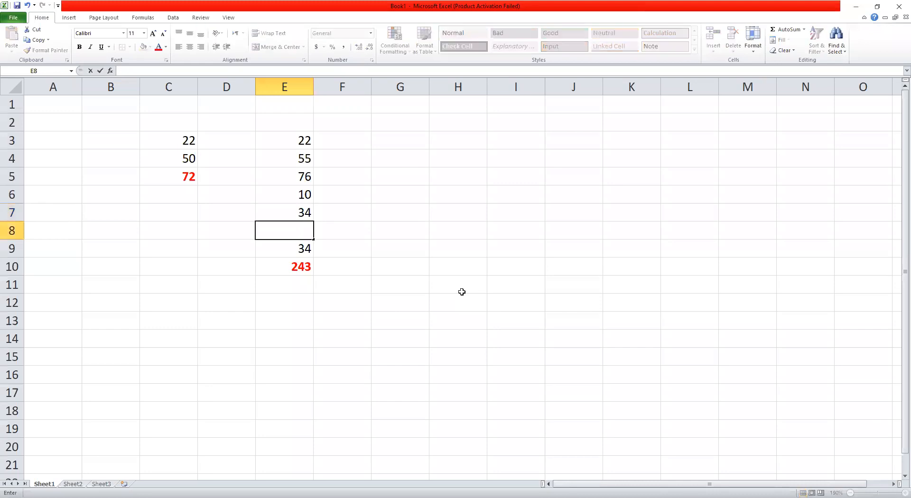
type("7")
key("Return")
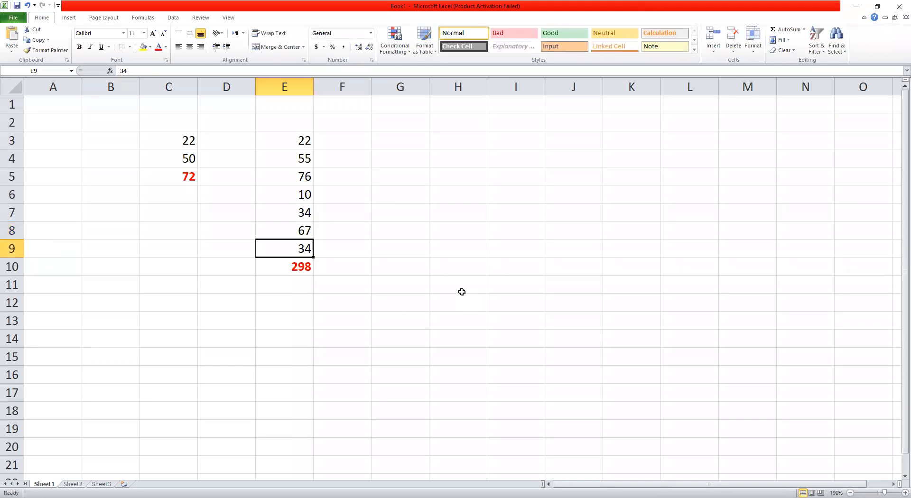
type("90")
key("Return")
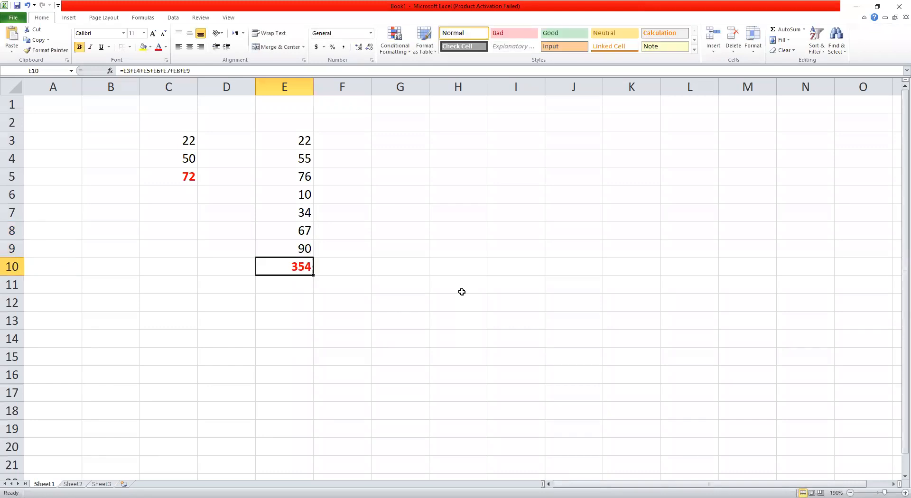
double_click(298, 142)
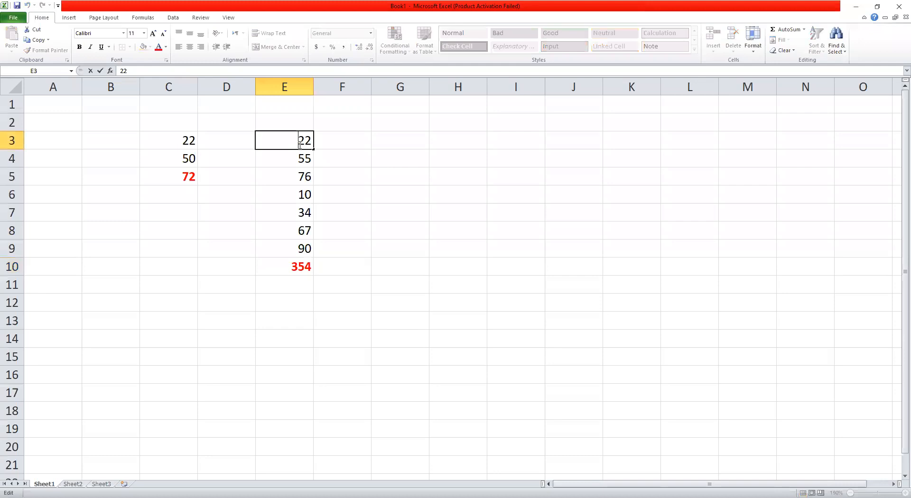
key("Escape")
key("Return")
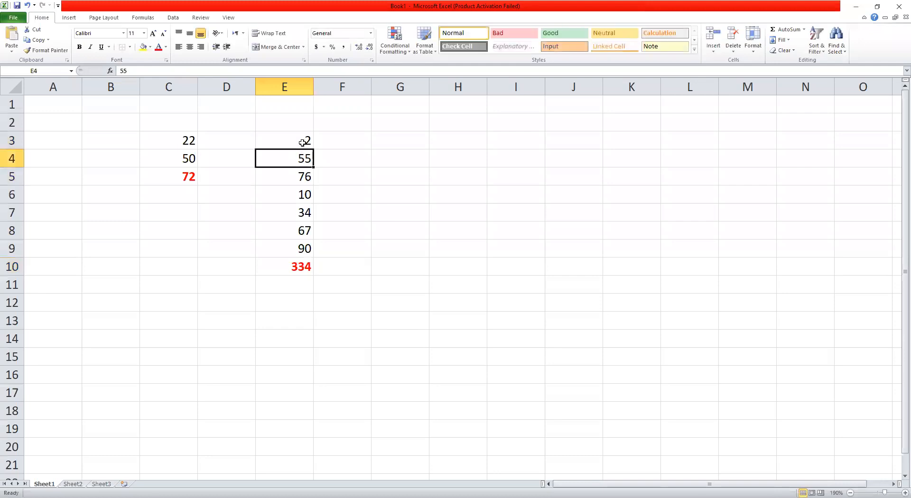
left_click(303, 142)
left_click(383, 157)
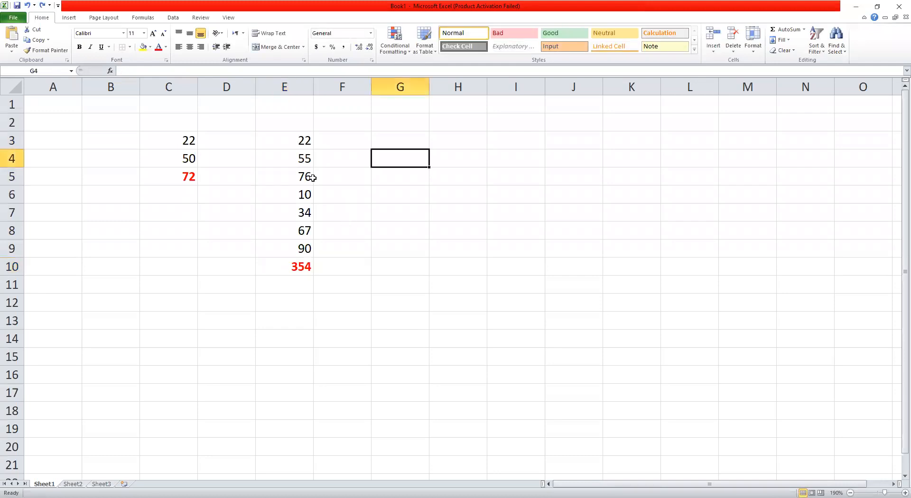
left_click_drag(287, 141, 291, 235)
left_click(289, 248)
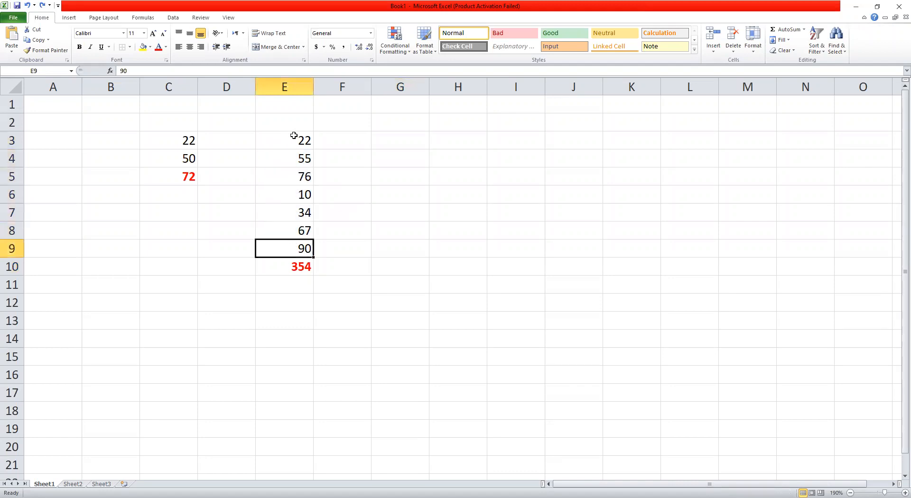
left_click_drag(183, 138, 172, 180)
left_click(173, 180)
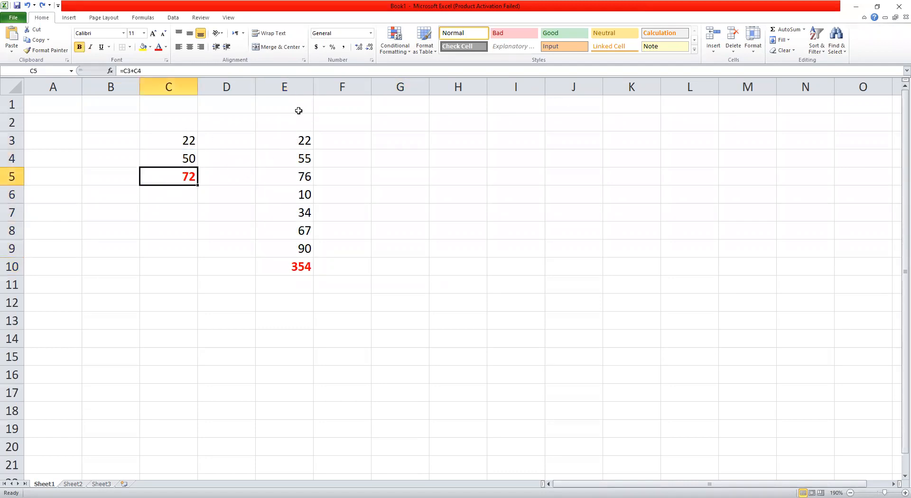
Step: Delete the empty column D between the two number columns
left_click(291, 87)
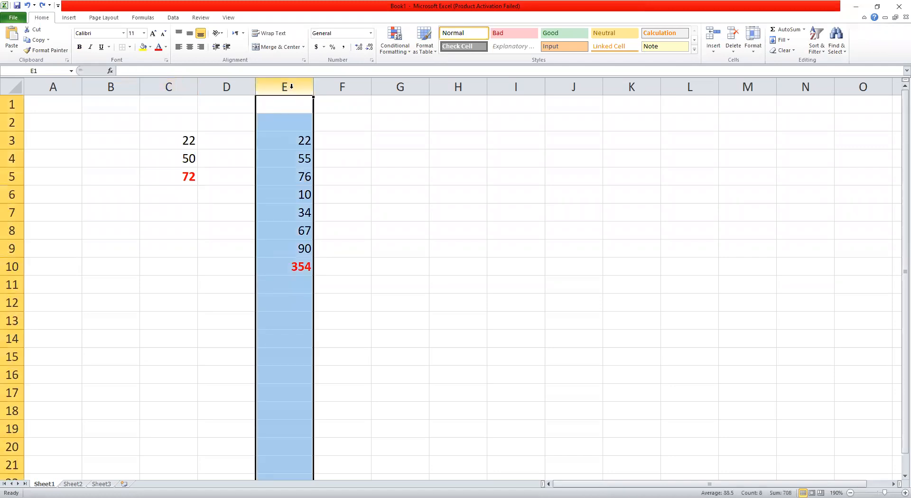
left_click(234, 82)
right_click(202, 185)
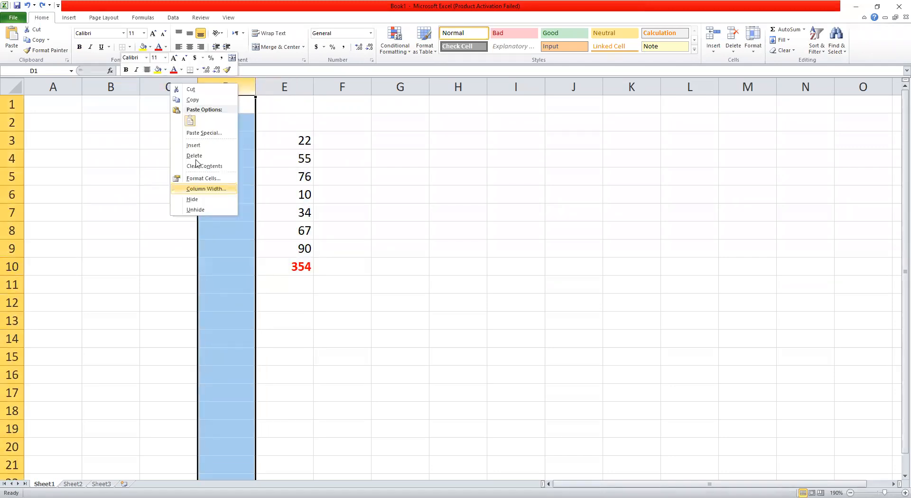
left_click(199, 157)
left_click(241, 263)
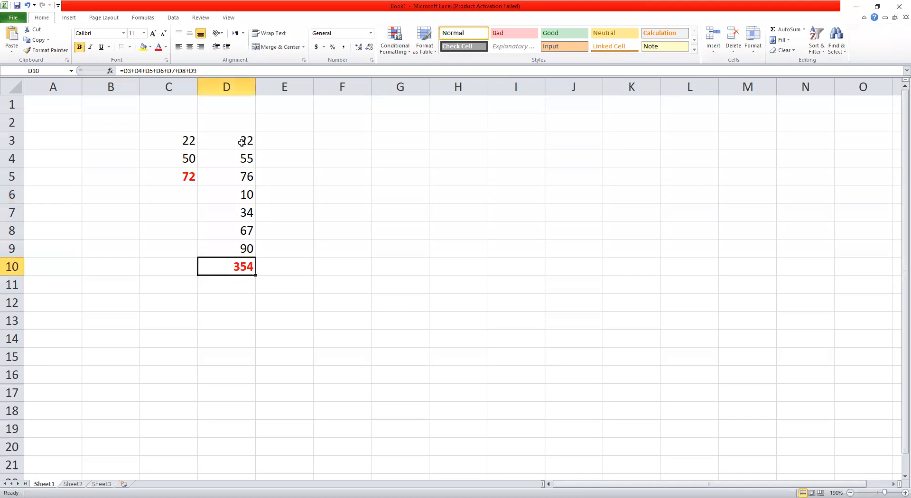
left_click_drag(242, 140, 240, 250)
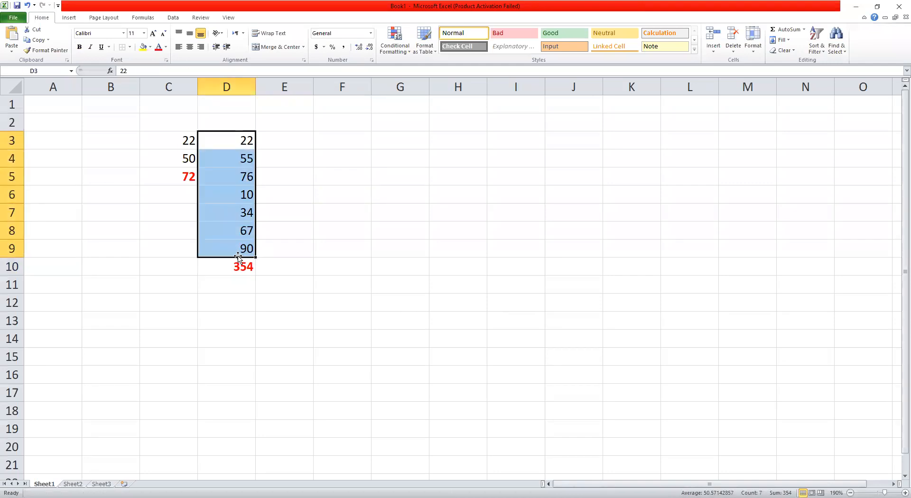
Step: Enter the values 34, 56, 77, 12, 23, 21 and 34 down cells E3 to E9
left_click(266, 144)
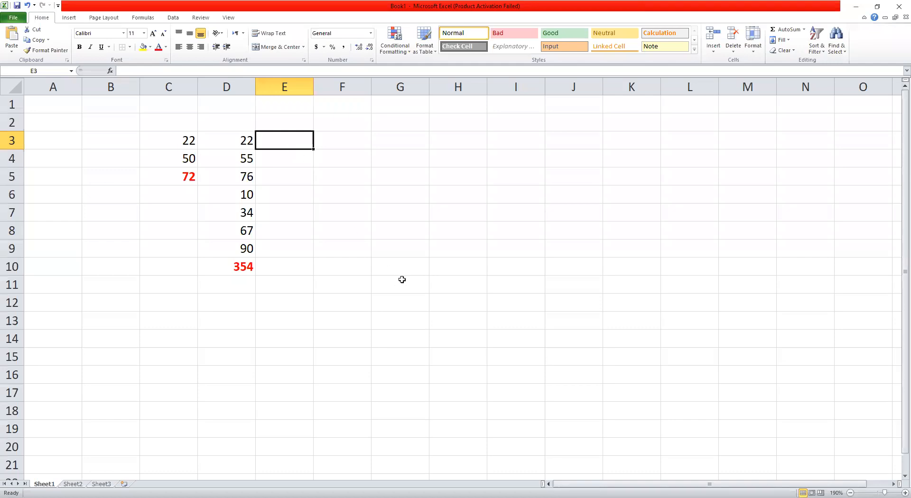
type("34")
key("Return")
type("56")
key("Return")
type("77")
key("Return")
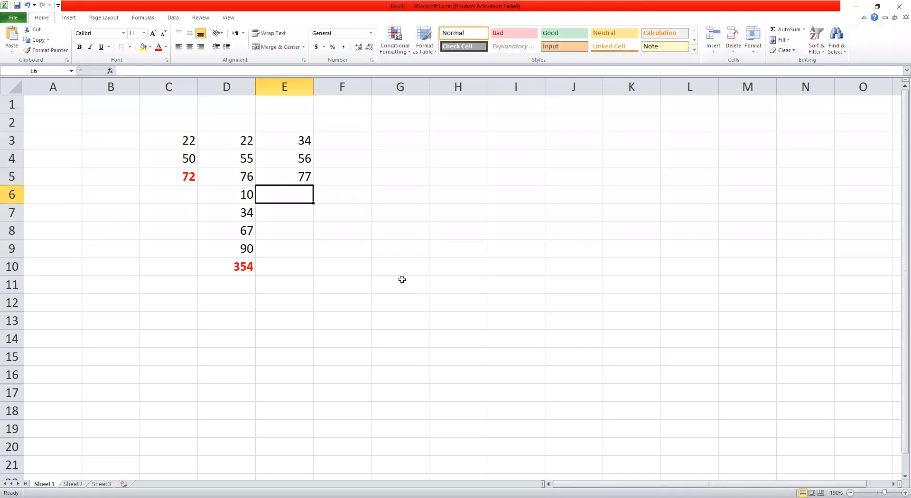
type("12")
key("Return")
type("23")
key("Return")
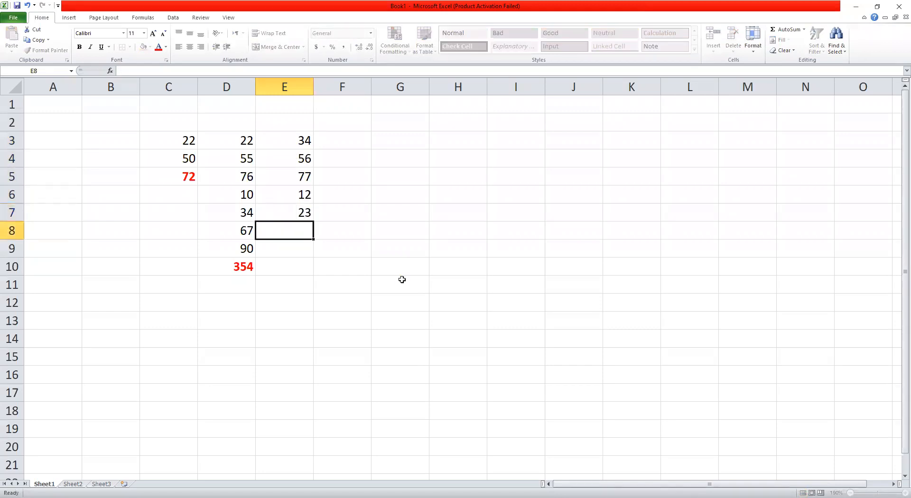
type("21")
key("Return")
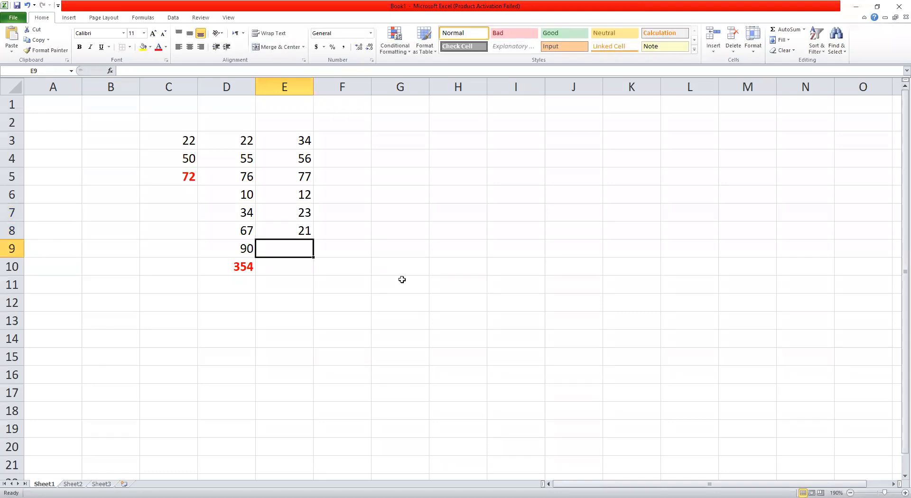
type("34")
key("Return")
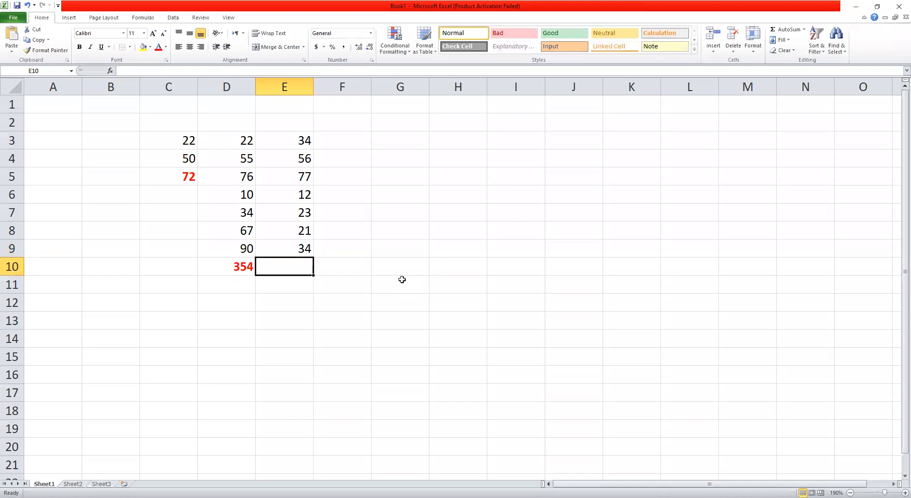
type("67")
key("Return")
key("Up")
key("Delete")
left_click(389, 254)
Step: Start a formula in cell E10 and look through the suggested functions that begin with s
left_click(297, 266)
type("=")
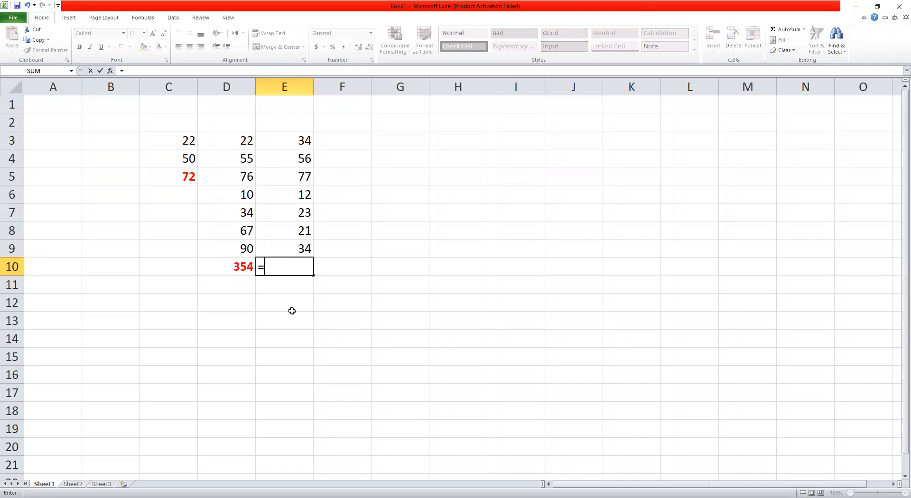
type("sum")
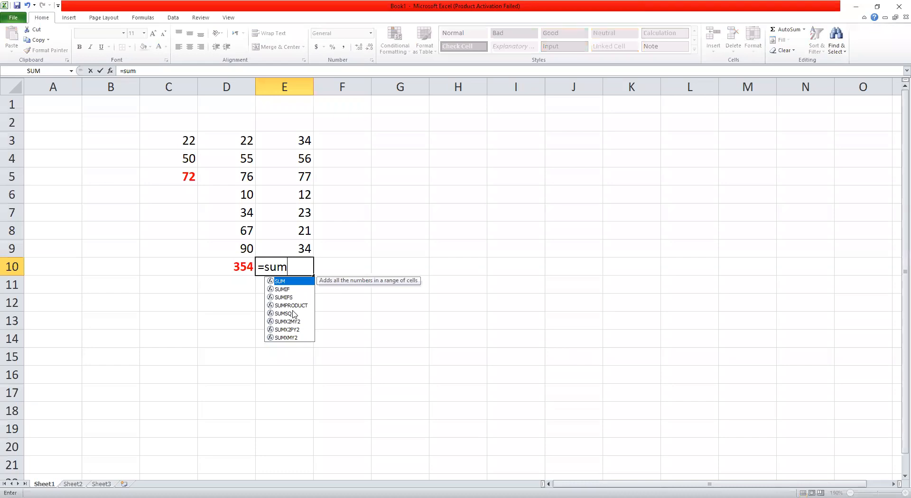
type("(")
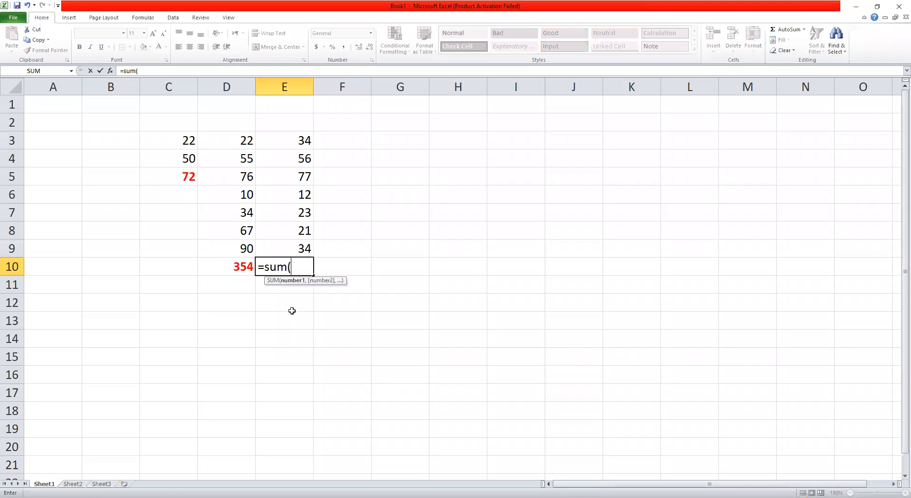
key("BackSpace")
key("BackSpace")
key("BackSpace")
key("BackSpace")
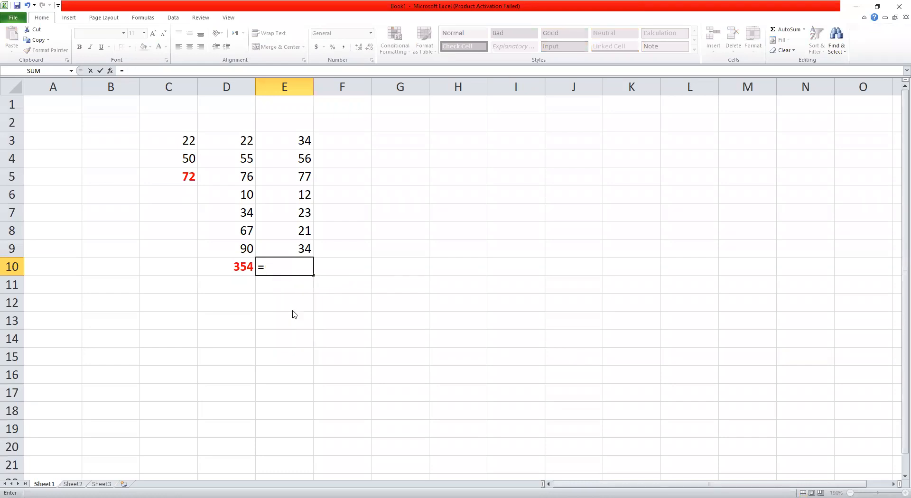
type("su")
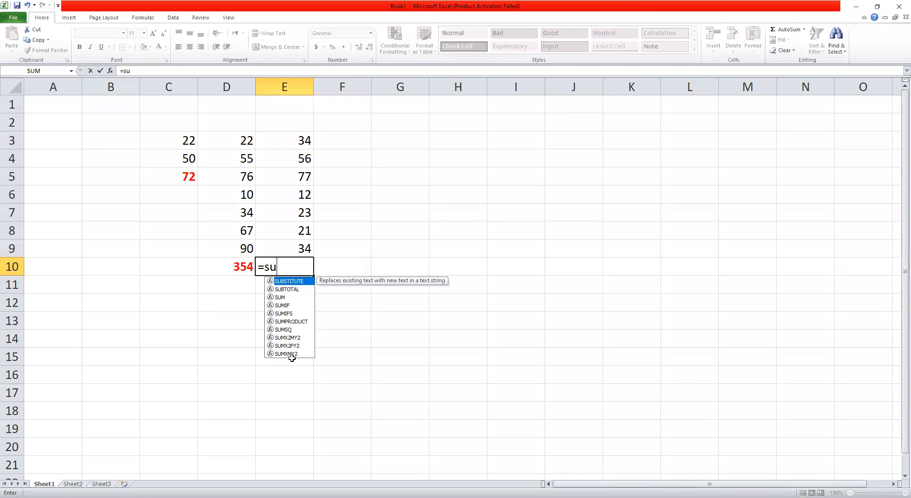
key("BackSpace")
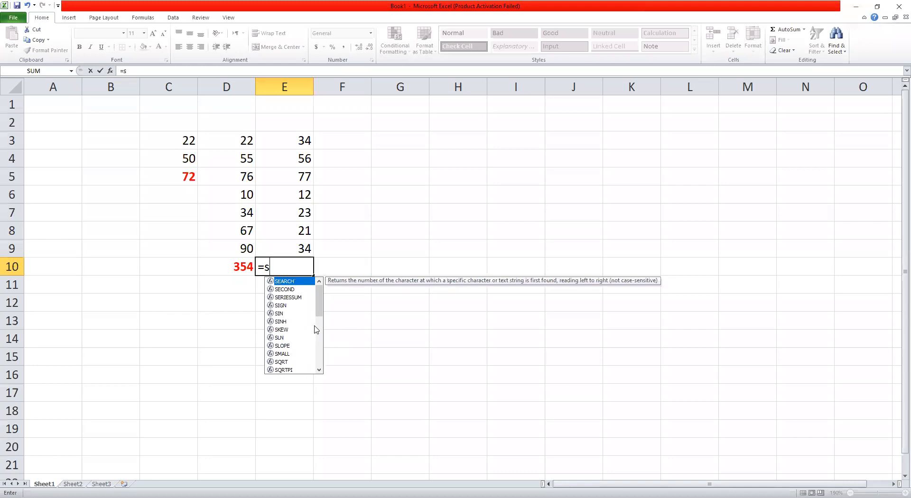
left_click_drag(320, 303, 314, 284)
Step: Complete the formula in cell E10 as =SUM(E3:E9) and colour the result red
type("um")
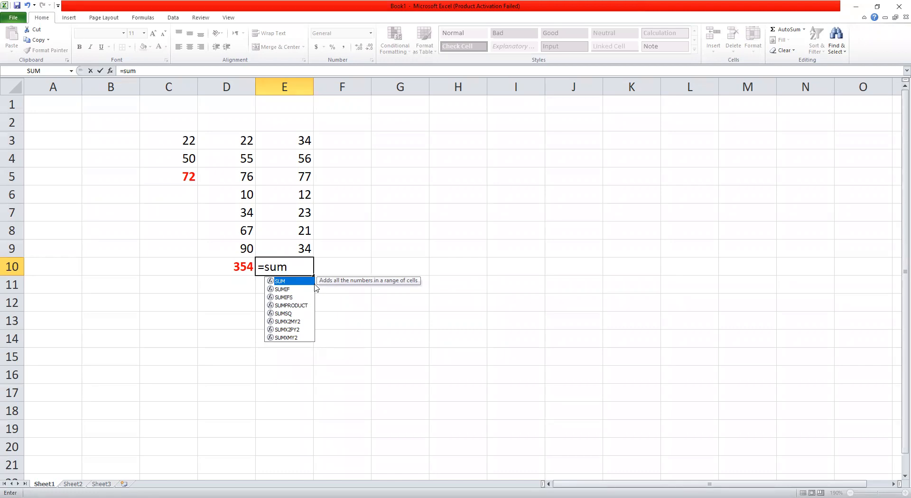
type("(")
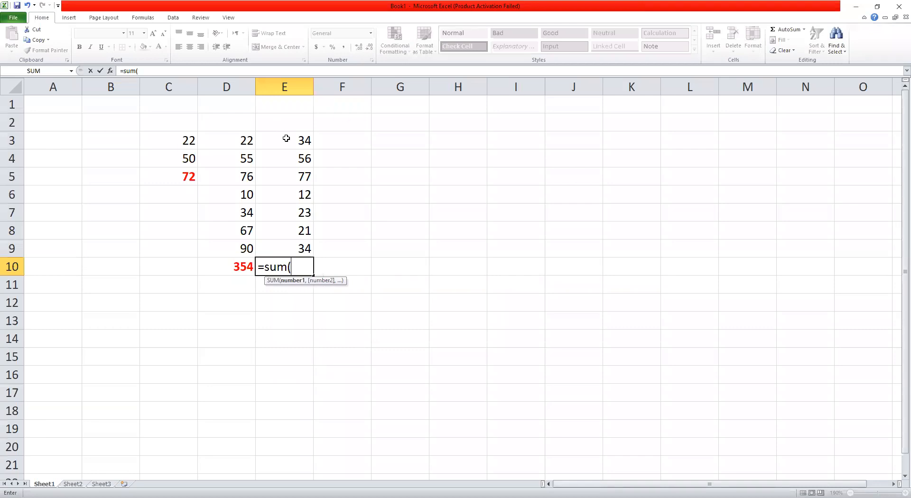
type("e3")
type(":")
left_click(284, 249)
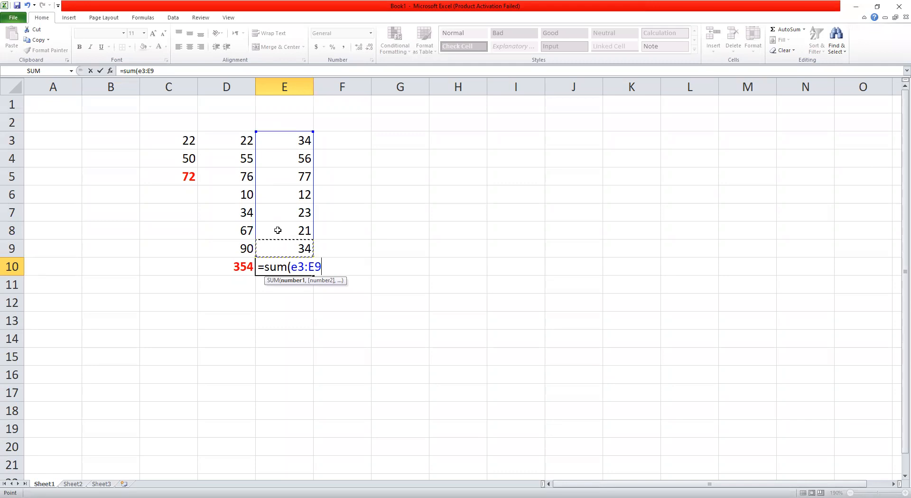
type(")")
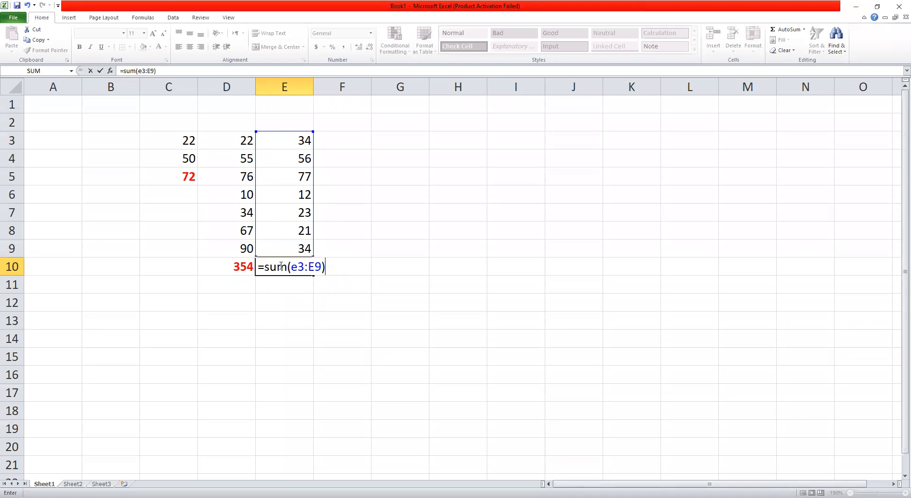
left_click_drag(290, 267, 321, 268)
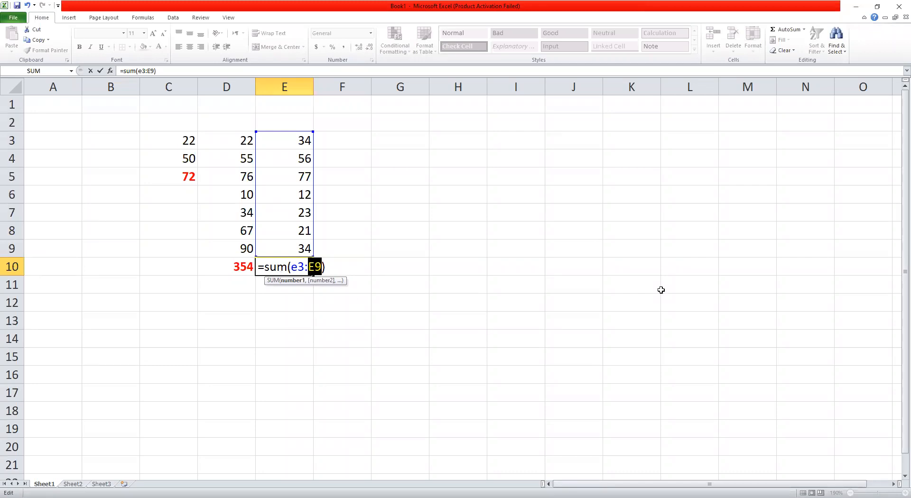
left_click(324, 267)
key("Right")
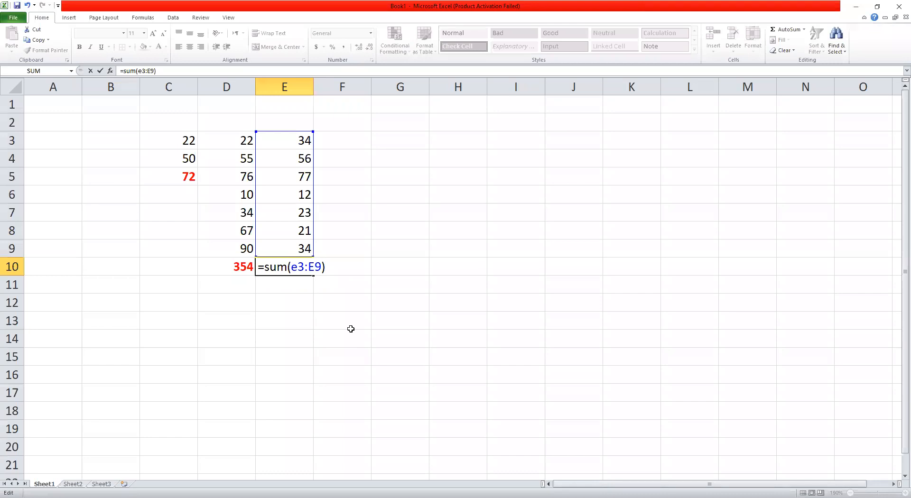
key("Return")
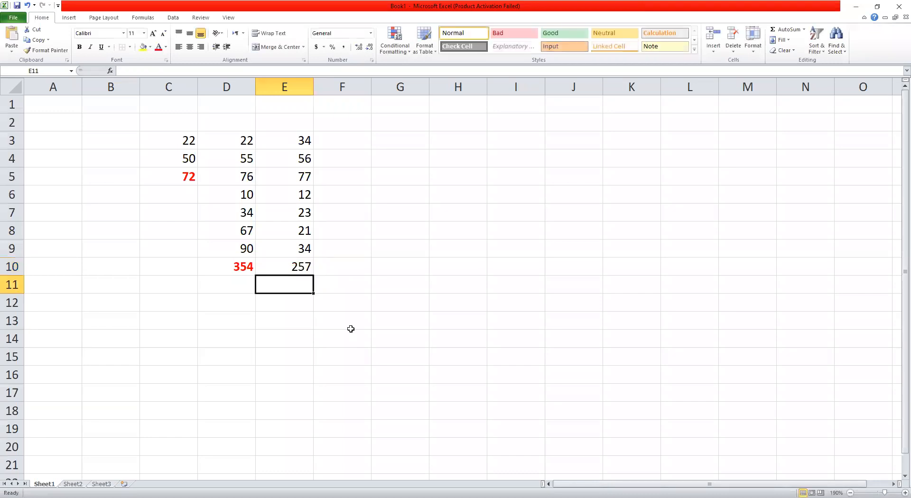
left_click(300, 260)
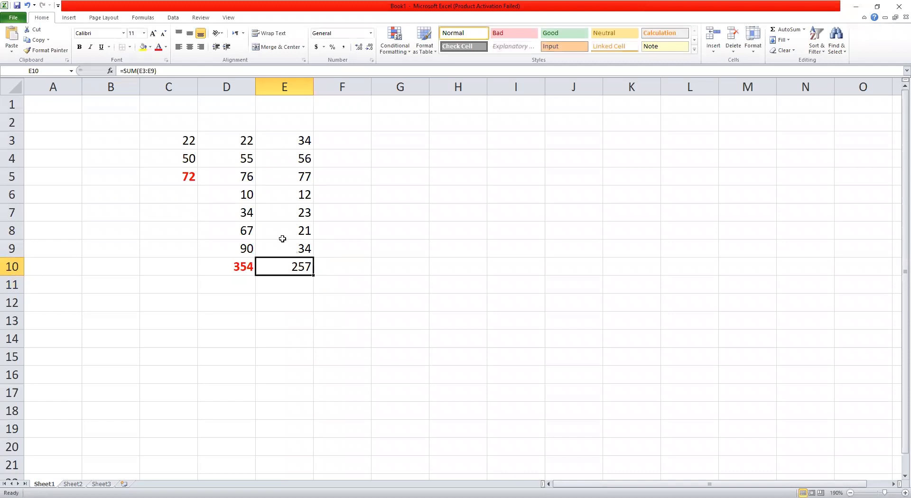
left_click(158, 49)
Step: Copy the values in D3:D9 over the numbers in E3:E9
left_click_drag(239, 247, 234, 141)
key("ctrl+c")
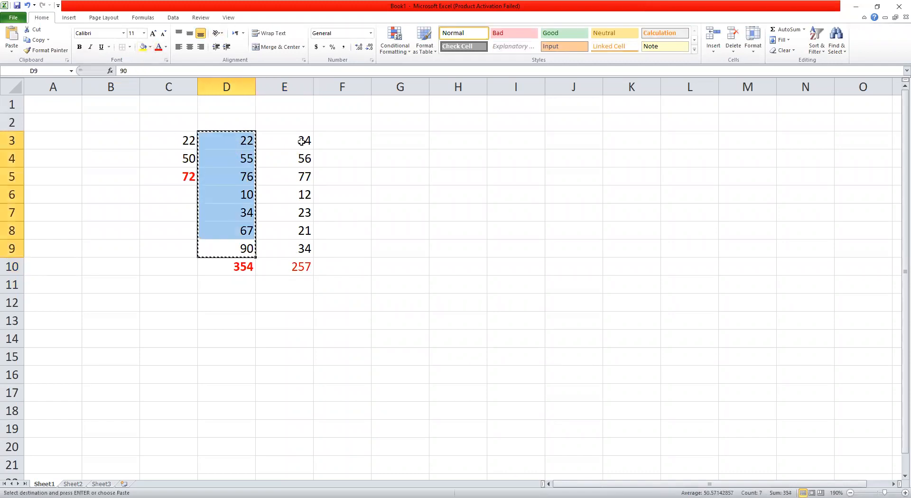
left_click(299, 140)
key("ctrl+v")
left_click(303, 300)
Step: Make the total in cell E10 bold
left_click(301, 265)
key("ctrl+b")
left_click(332, 299)
Step: Compare the formula in D10 with the one in E10, and check the first and last cells of the summed range
left_click(295, 266)
left_click(241, 266)
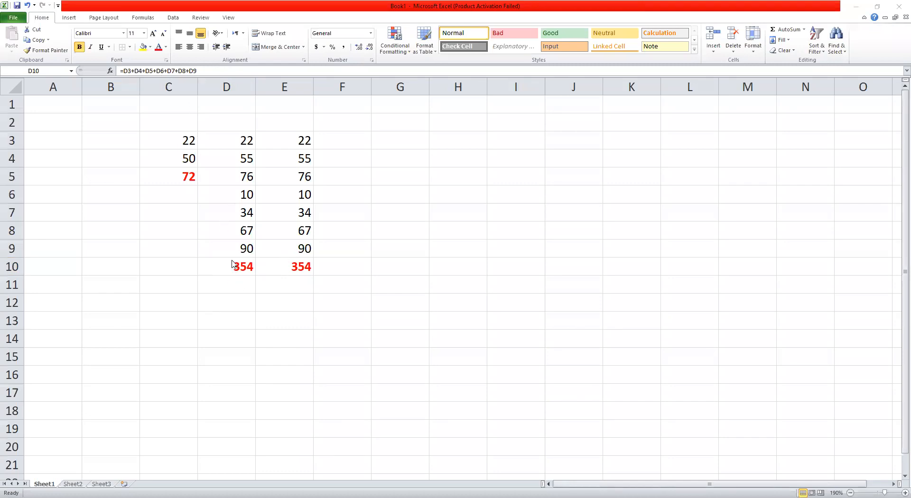
left_click(282, 279)
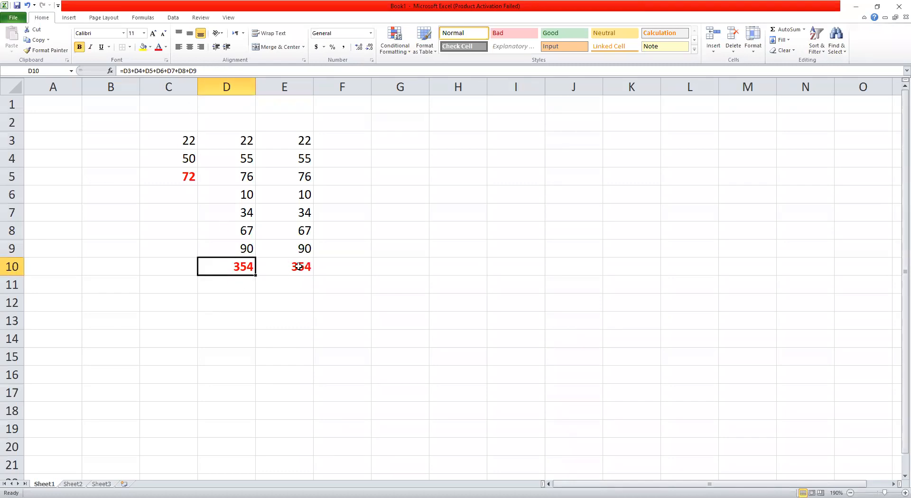
left_click(296, 267)
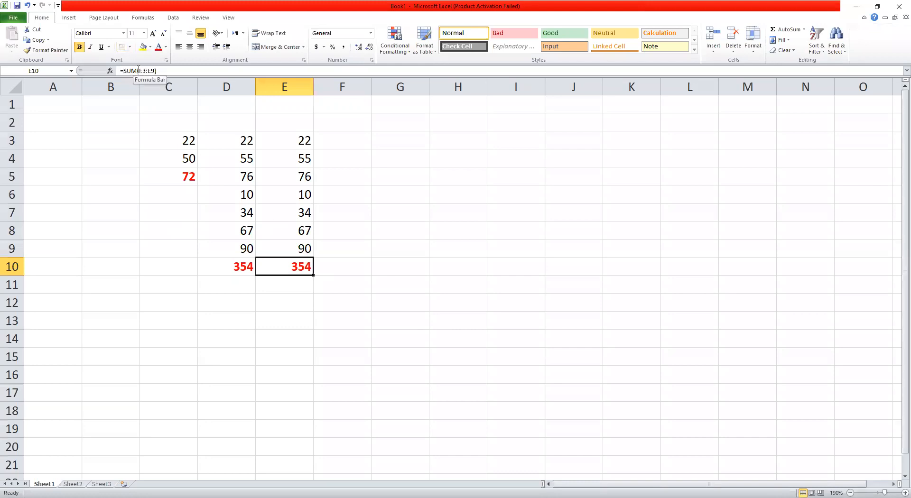
left_click(297, 136)
left_click(298, 246)
left_click(297, 264)
left_click(299, 268)
left_click(339, 262)
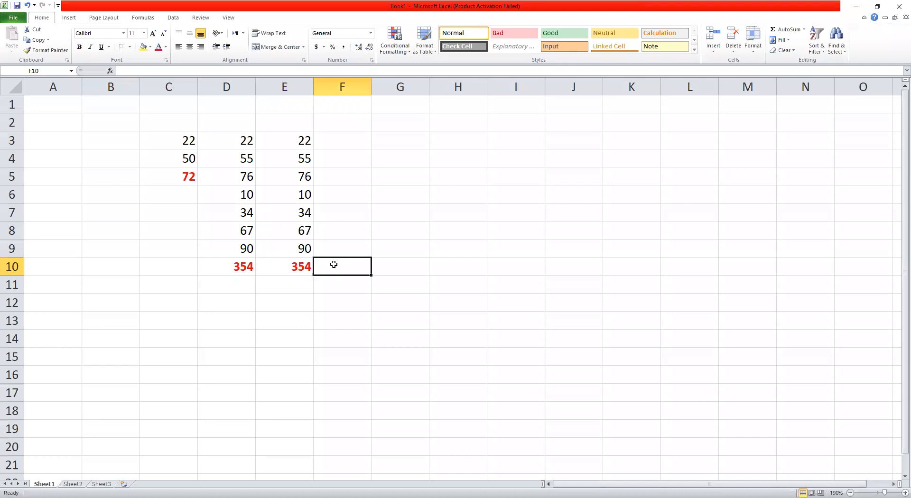